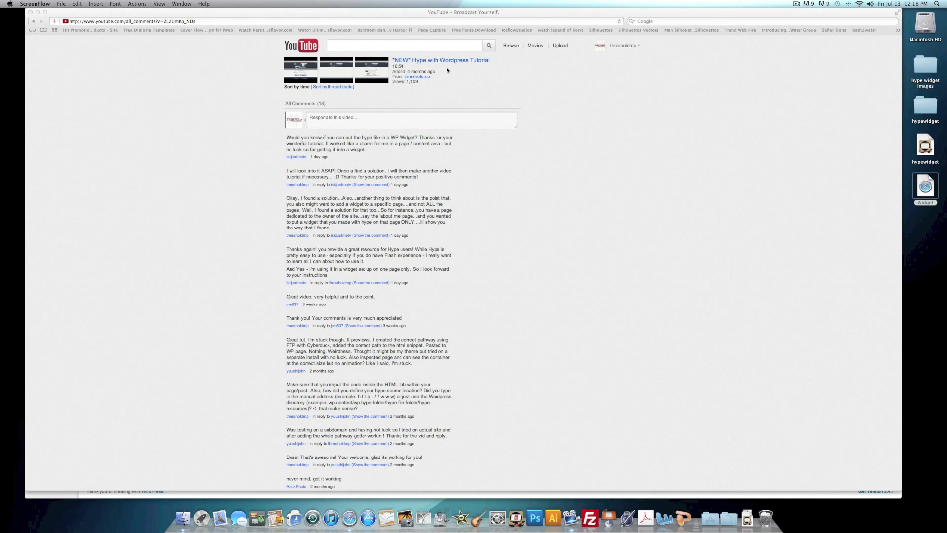
- Close the YouTube comments window to bring back the WordPress Widgets admin screen
click(30, 12)
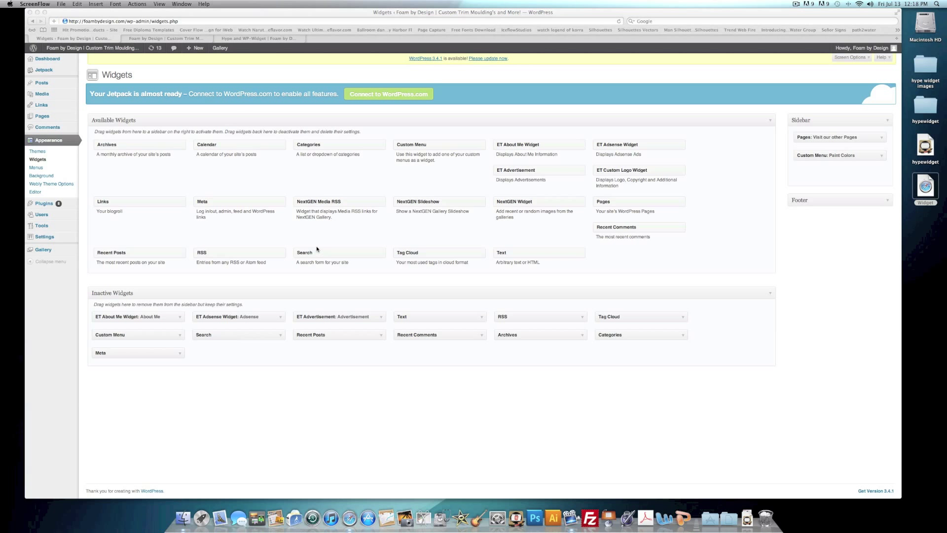
- Compare the live In The News page with the Widgets admin tab, then open the Gallery page
click(167, 40)
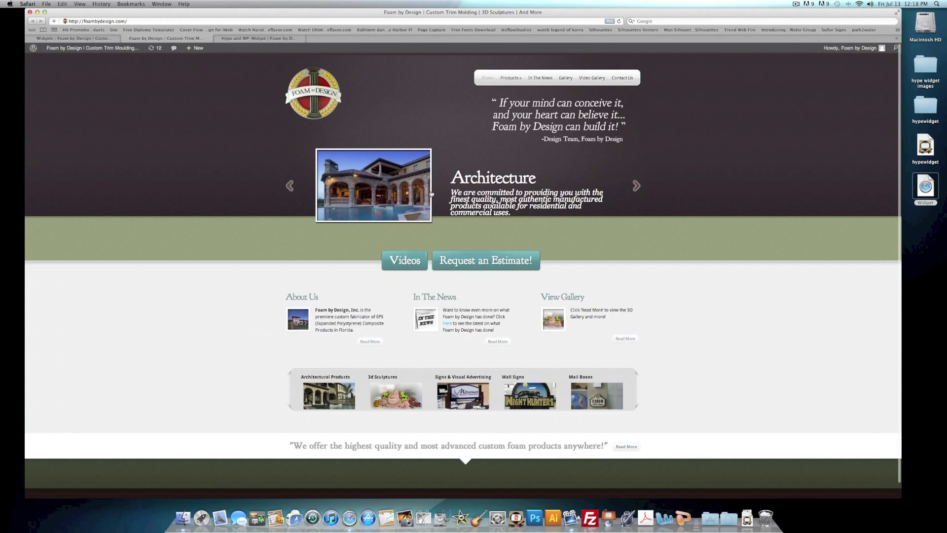
click(537, 79)
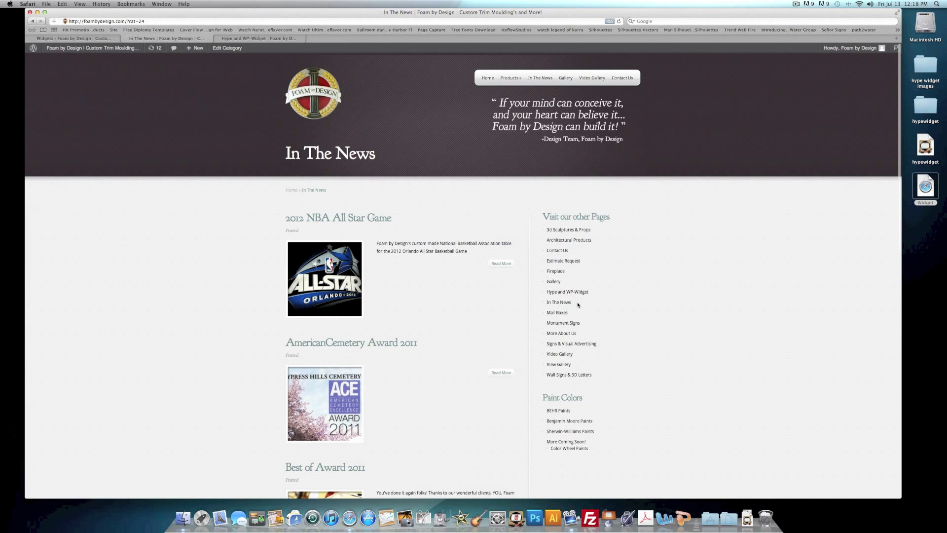
click(89, 39)
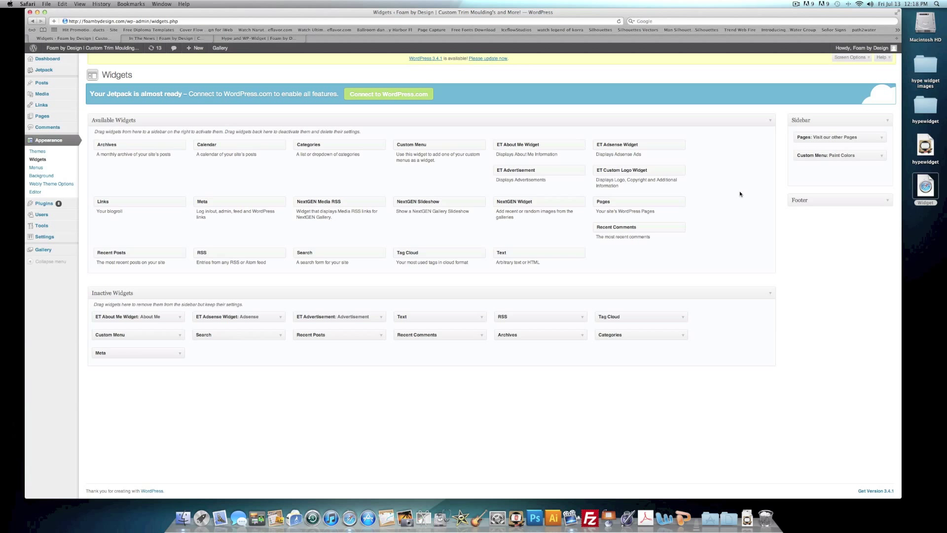
click(167, 39)
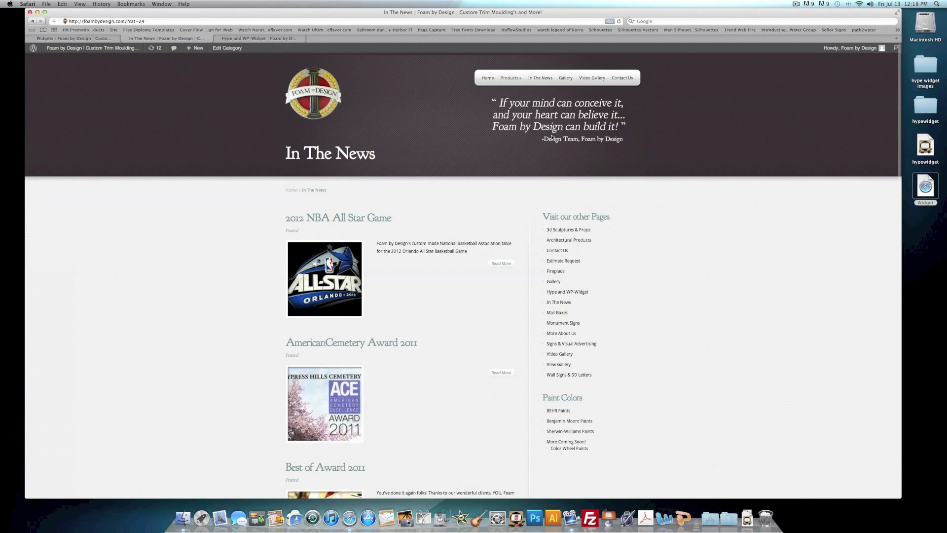
click(565, 79)
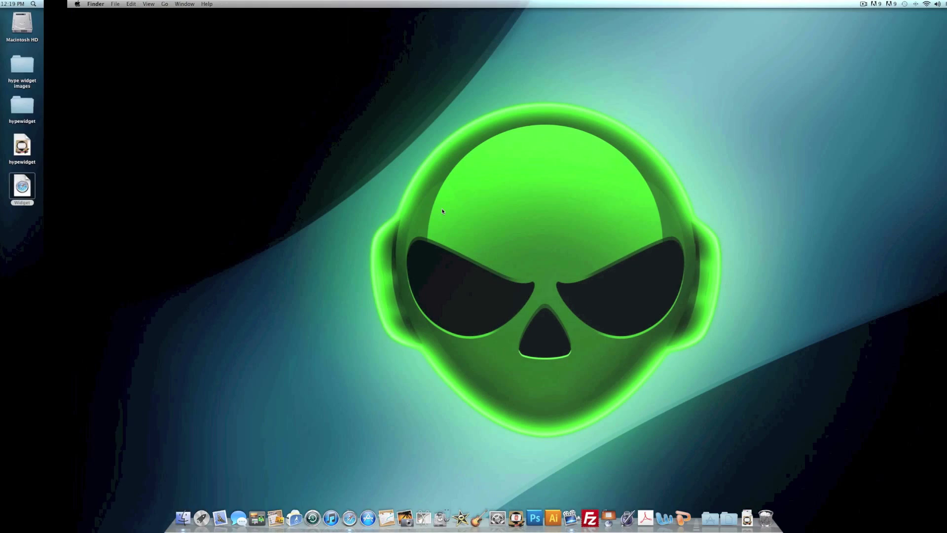
- Open the hypewidget document in Hype and check its browser preview
key(Up)
key(super+o)
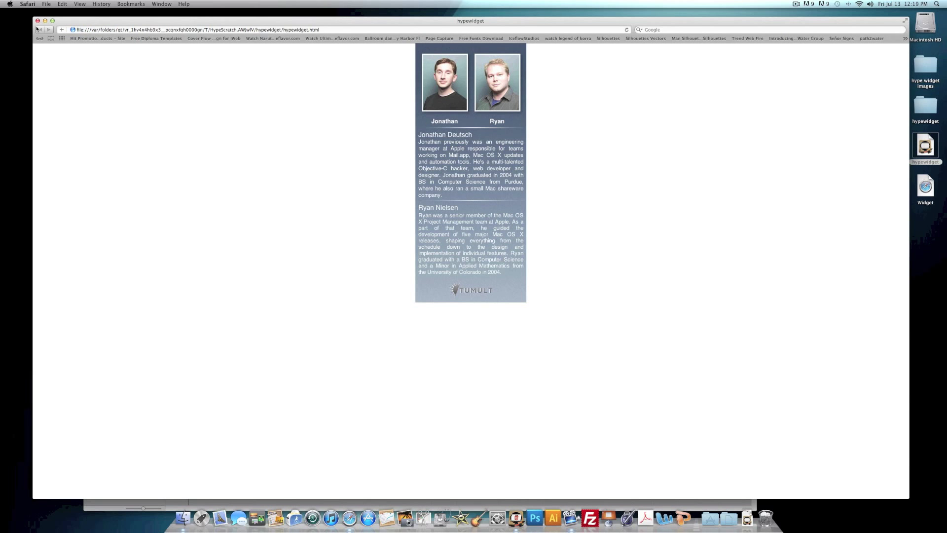
click(37, 21)
click(152, 29)
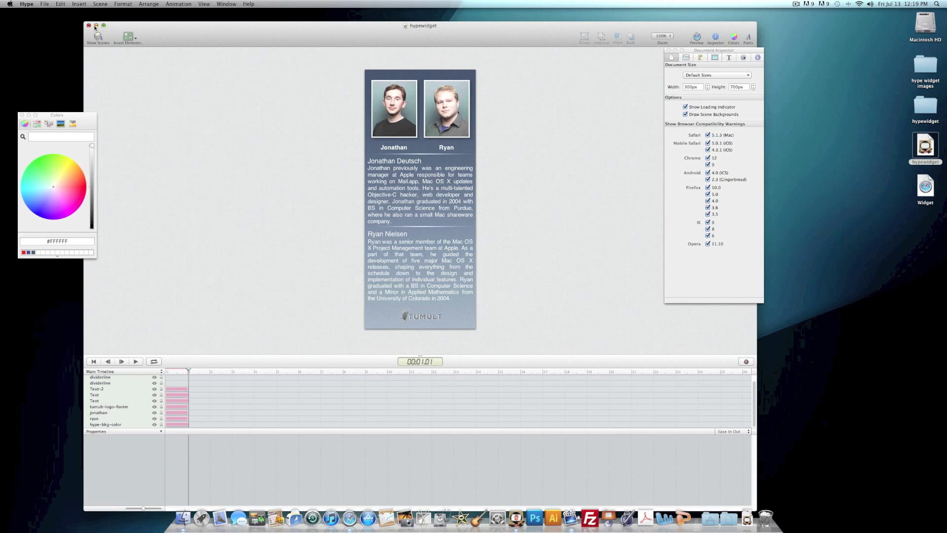
- Inspect the hypewidget export folder, quit Hype and return to the browser
double_click(929, 108)
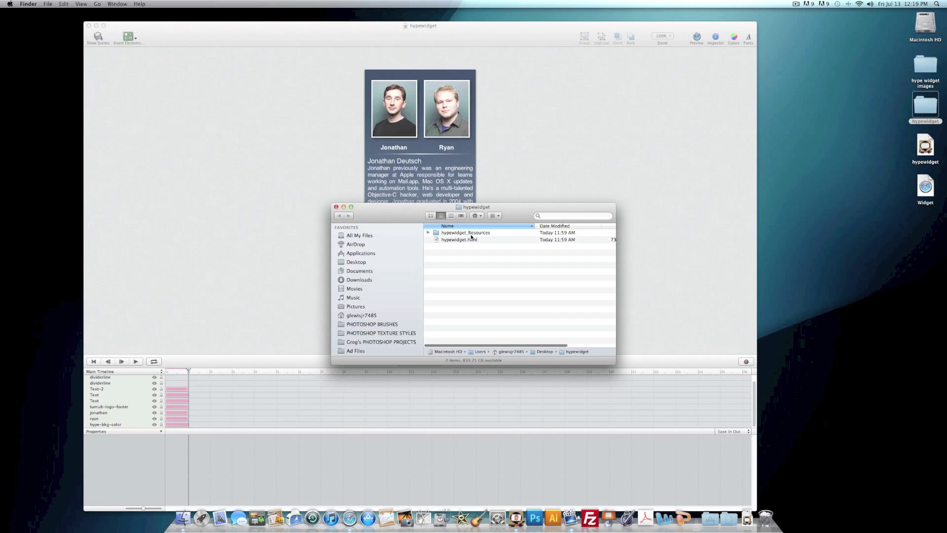
key(super+w)
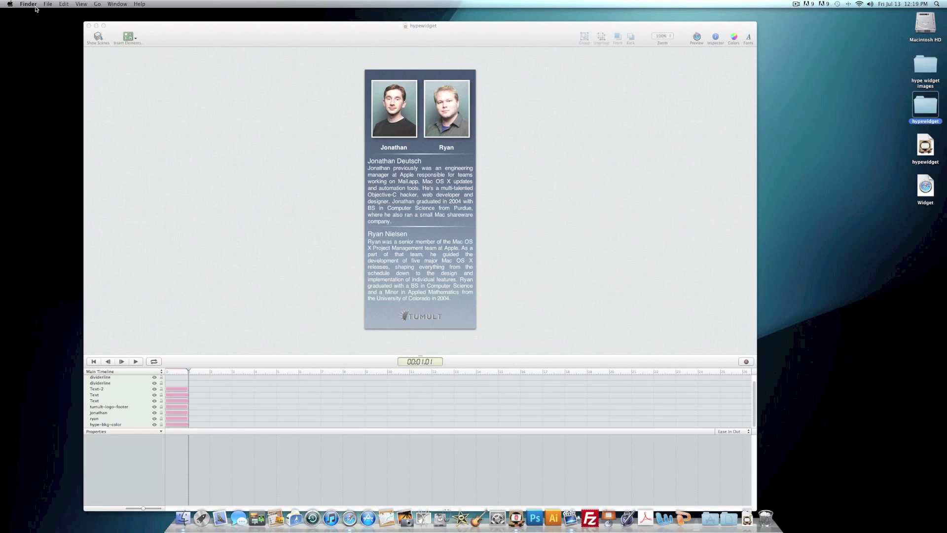
click(134, 99)
click(27, 4)
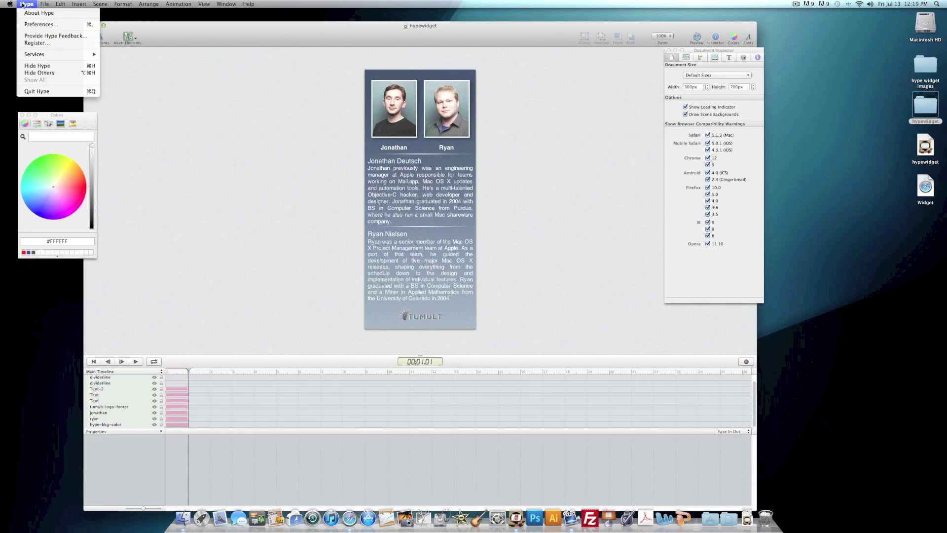
click(45, 91)
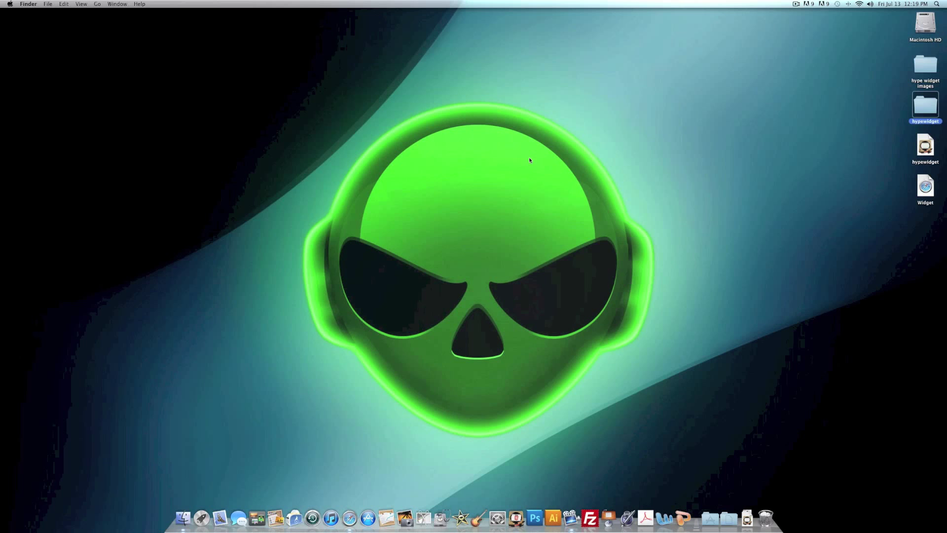
key(super+Tab)
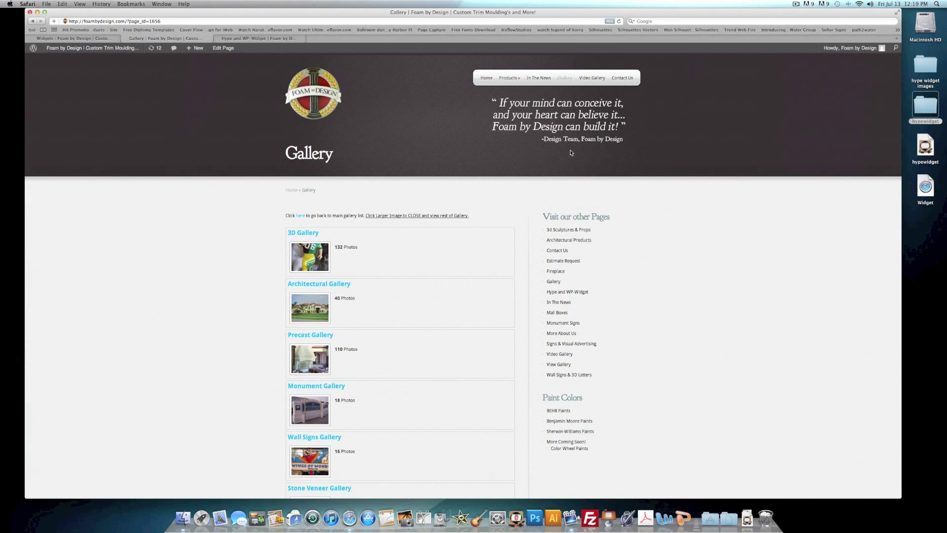
- Check the live Hype and WP-Widget page, then return to the Widgets admin tab
click(234, 39)
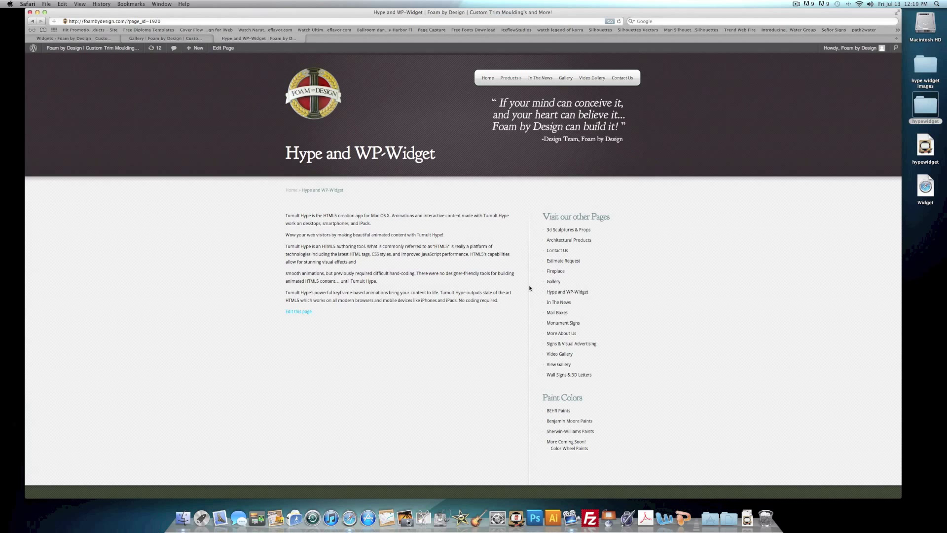
click(83, 39)
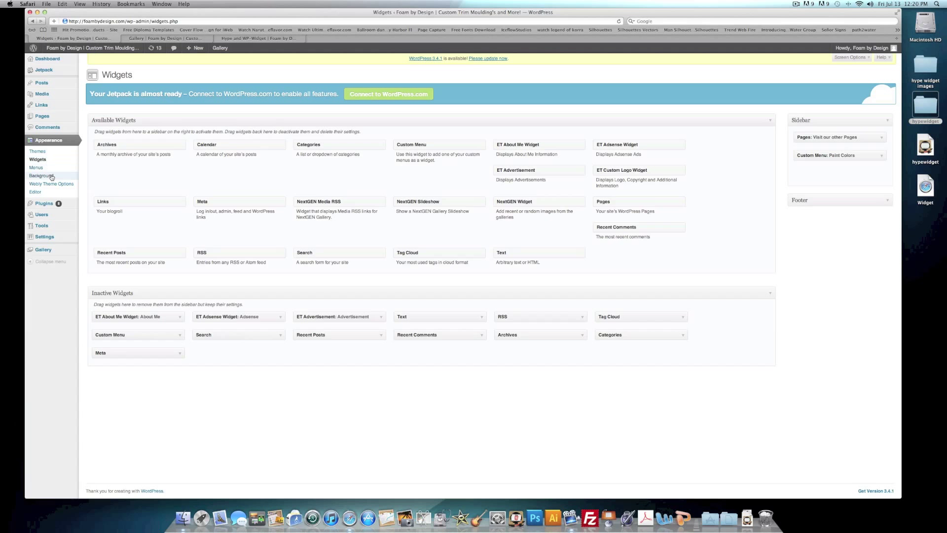
mouse_move(50, 207)
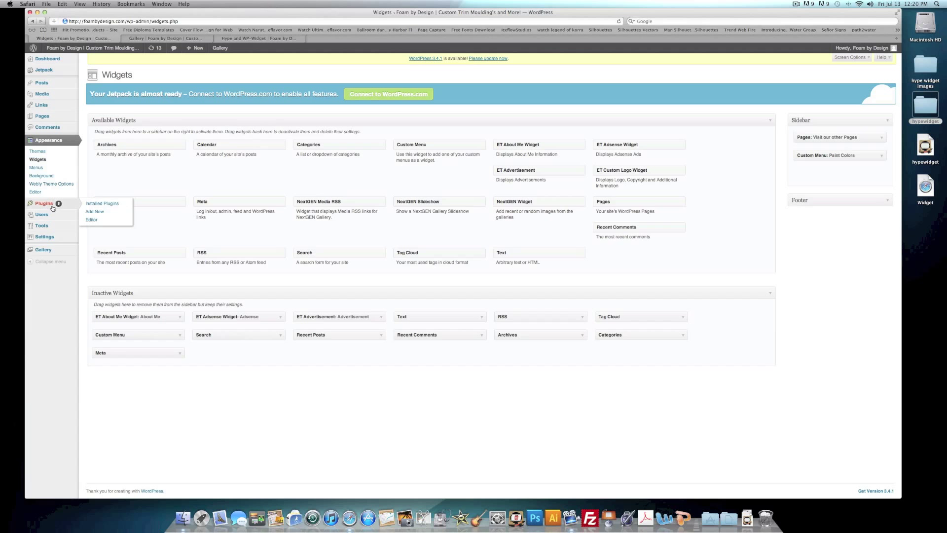
- Search the plugin directory for 'display widget' and install Display Widgets 1.22
click(101, 213)
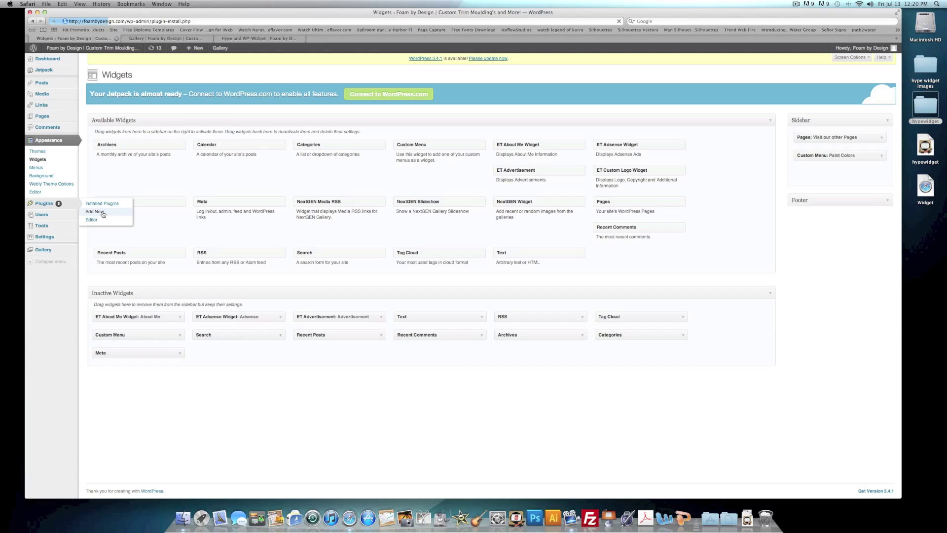
double_click(926, 186)
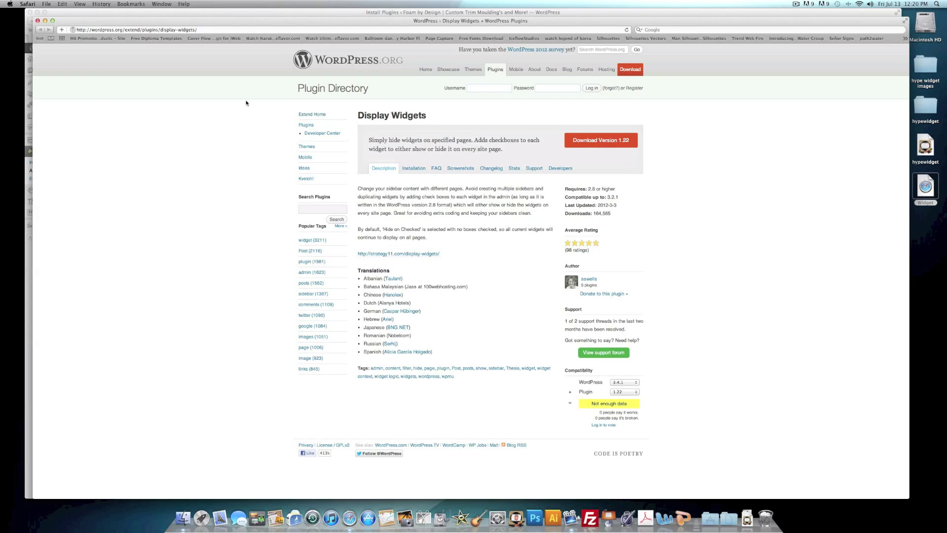
click(37, 20)
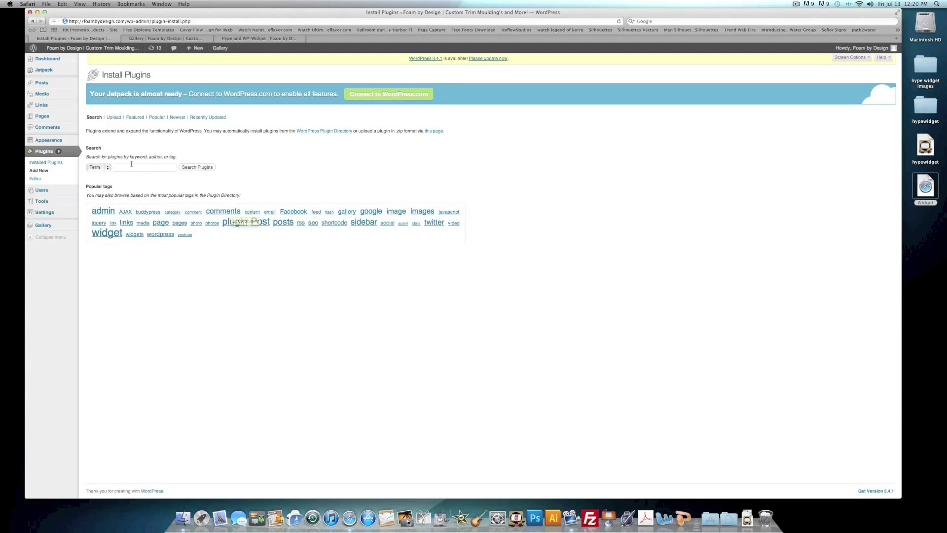
text(display widgets)
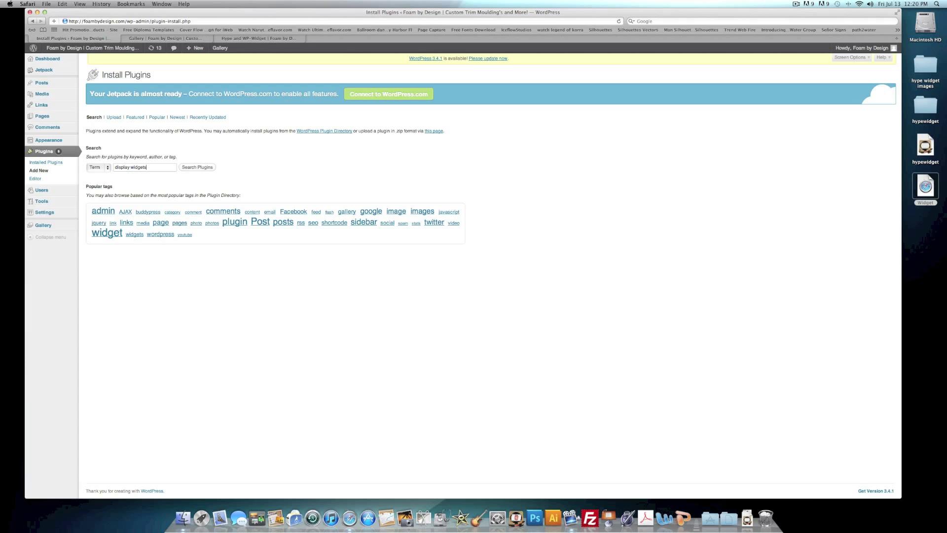
key(Return)
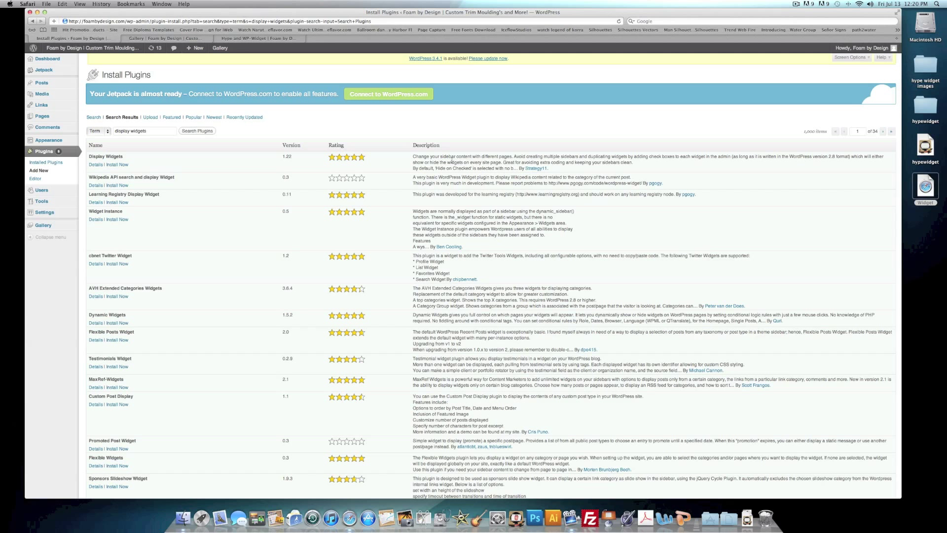
click(117, 164)
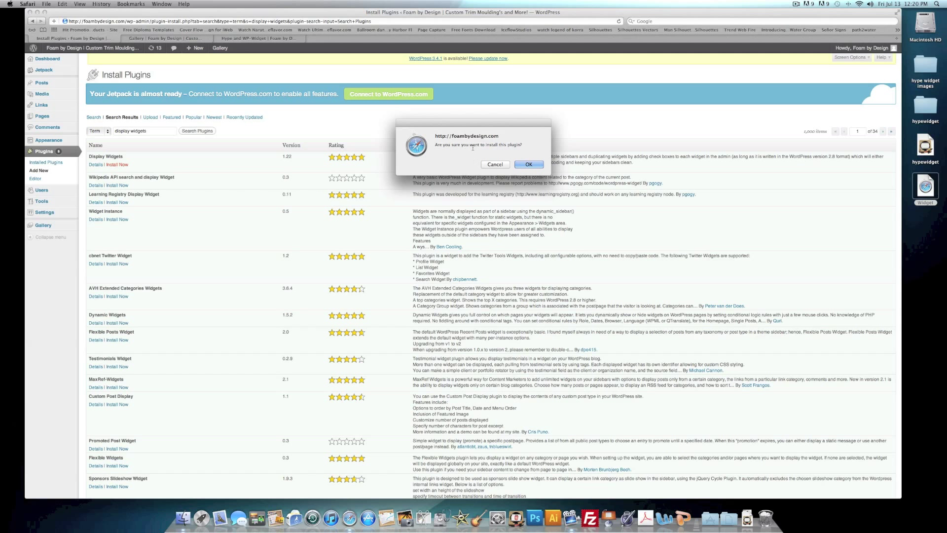
click(528, 164)
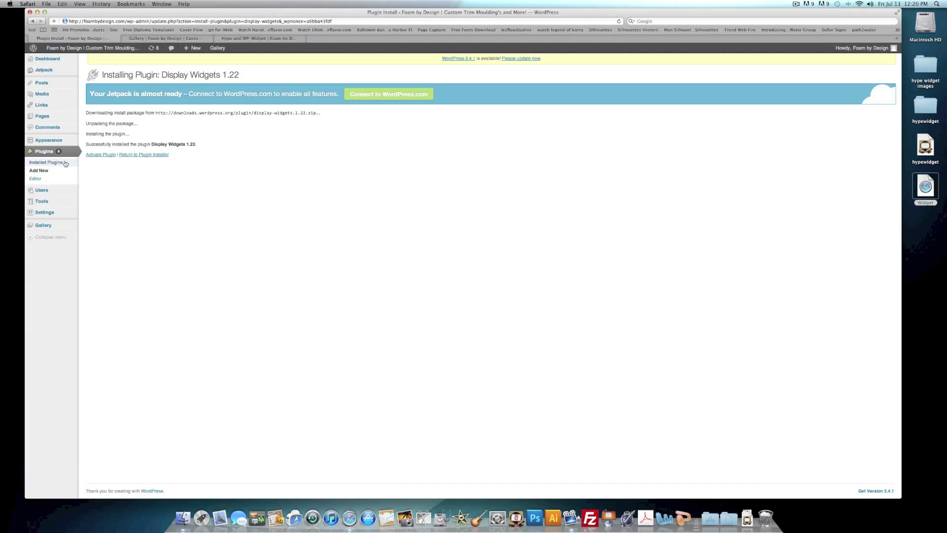
- Activate the newly installed Display Widgets plugin from the installed plugins list
mouse_move(54, 142)
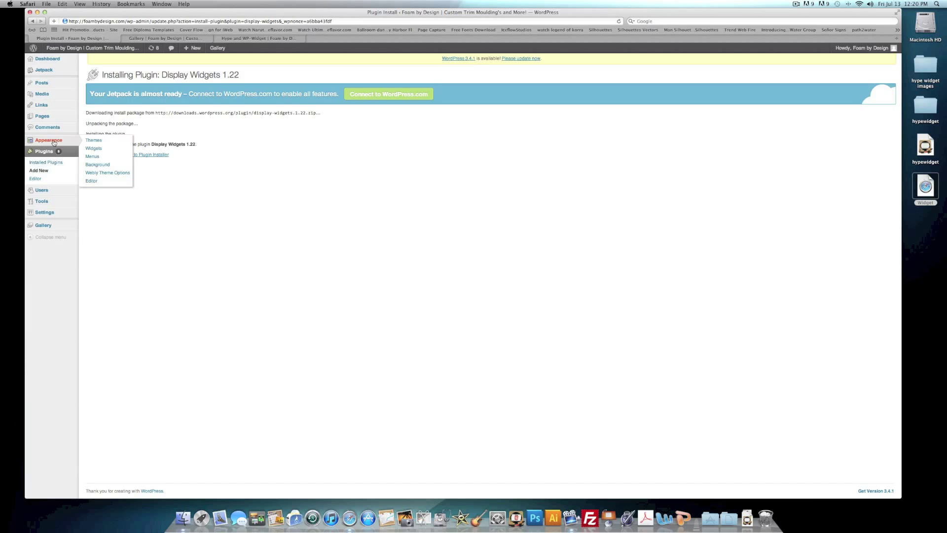
click(95, 149)
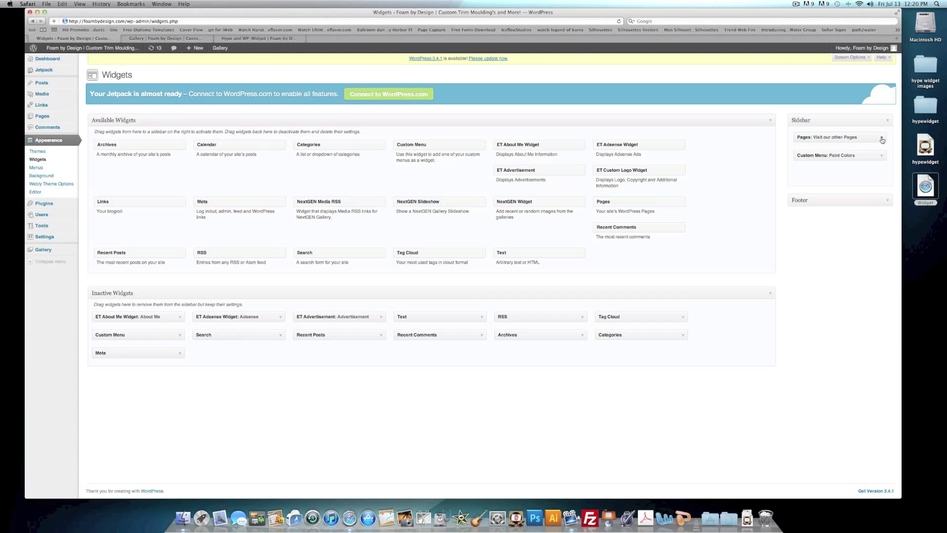
click(881, 138)
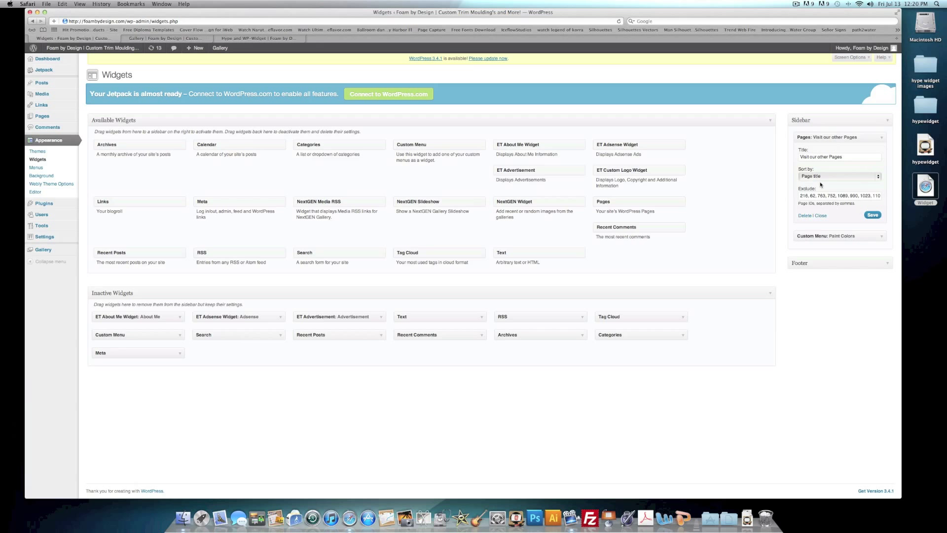
click(38, 160)
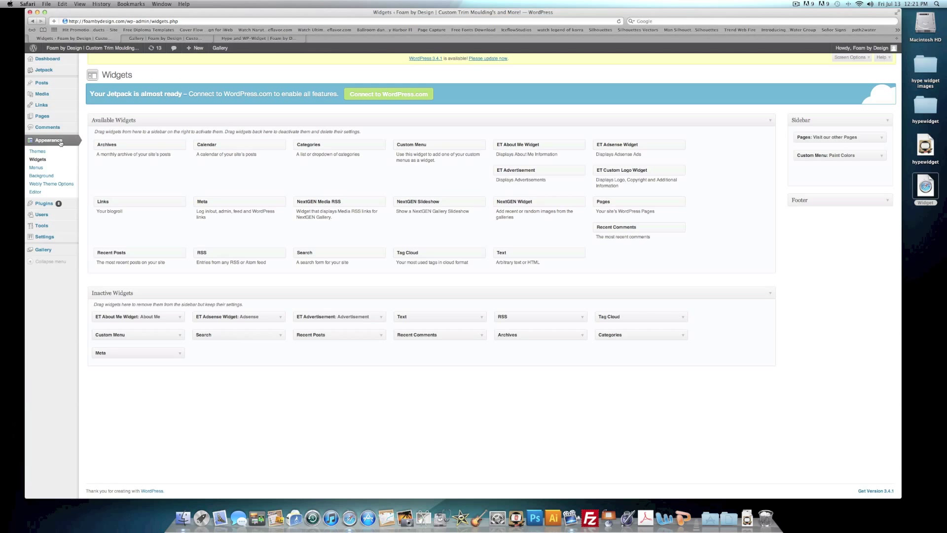
click(47, 204)
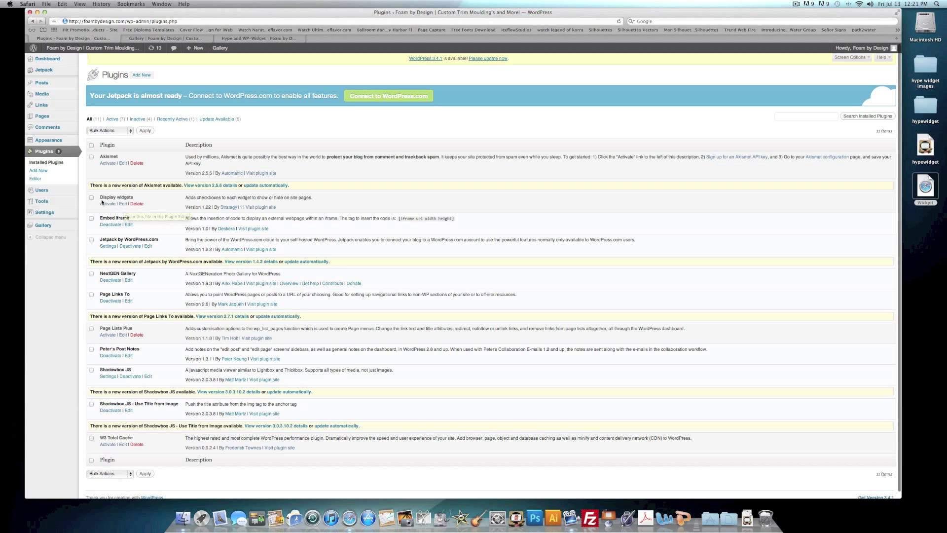
click(106, 204)
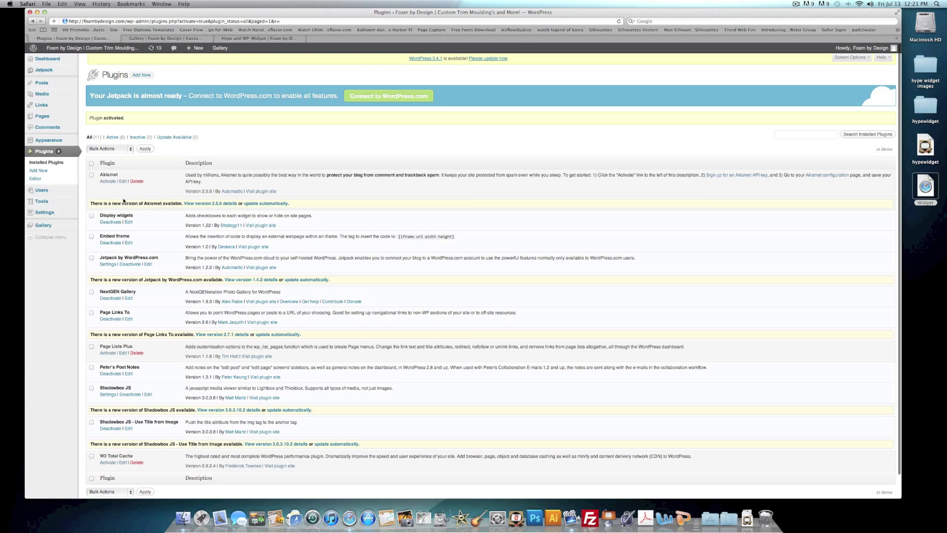
- Back on Widgets, expand the Sidebar's 'Visit our other Pages' Pages widget to see its options
mouse_move(53, 141)
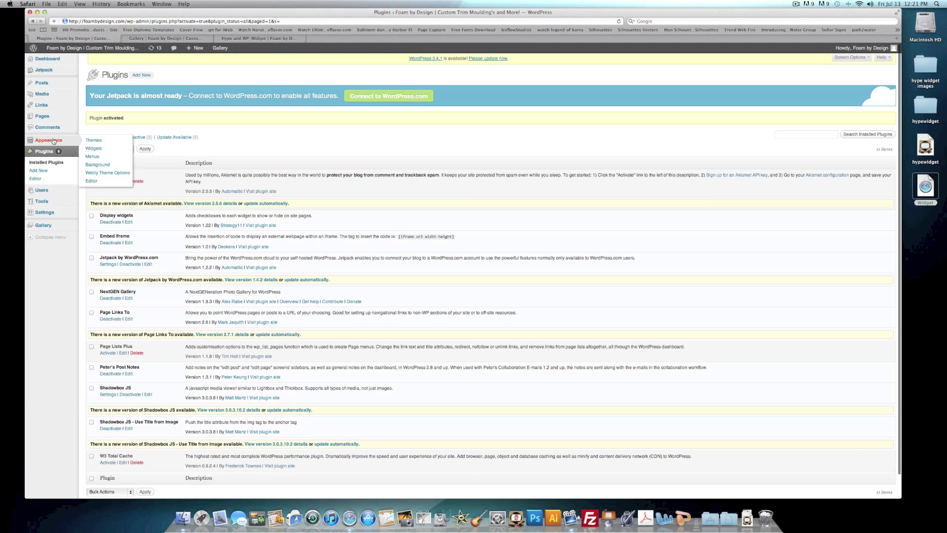
click(93, 148)
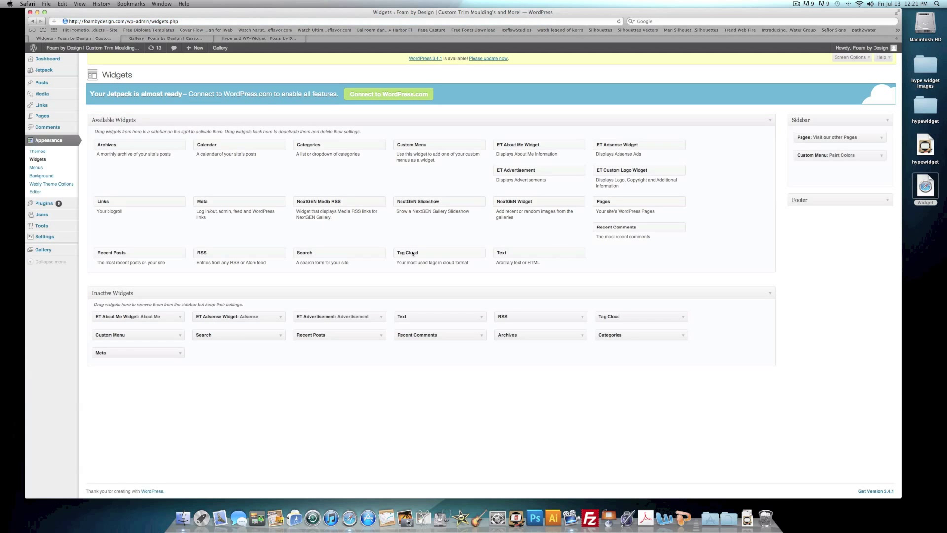
click(881, 138)
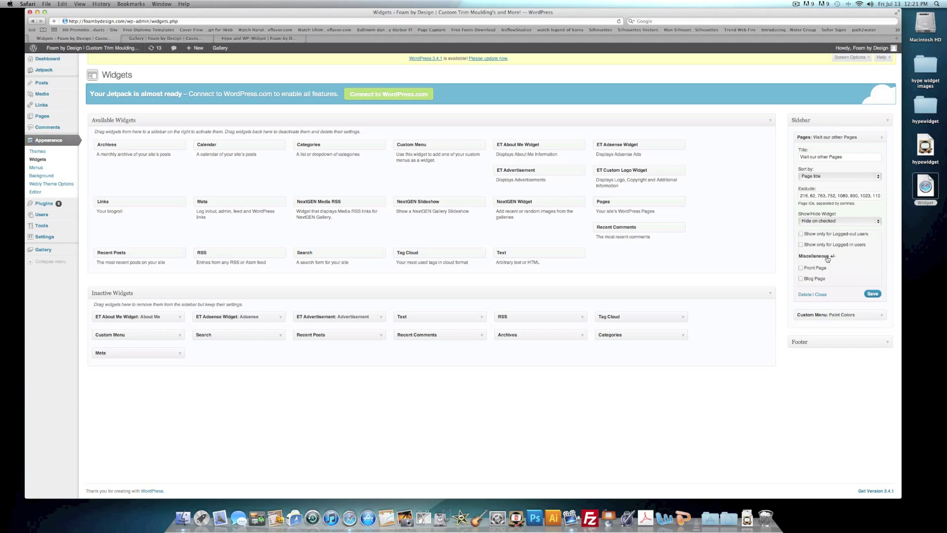
scroll(828, 257, down, 5)
scroll(827, 254, up, 5)
- Open the exported hypewidget.html in Safari and view its page source
key(super+h)
double_click(925, 106)
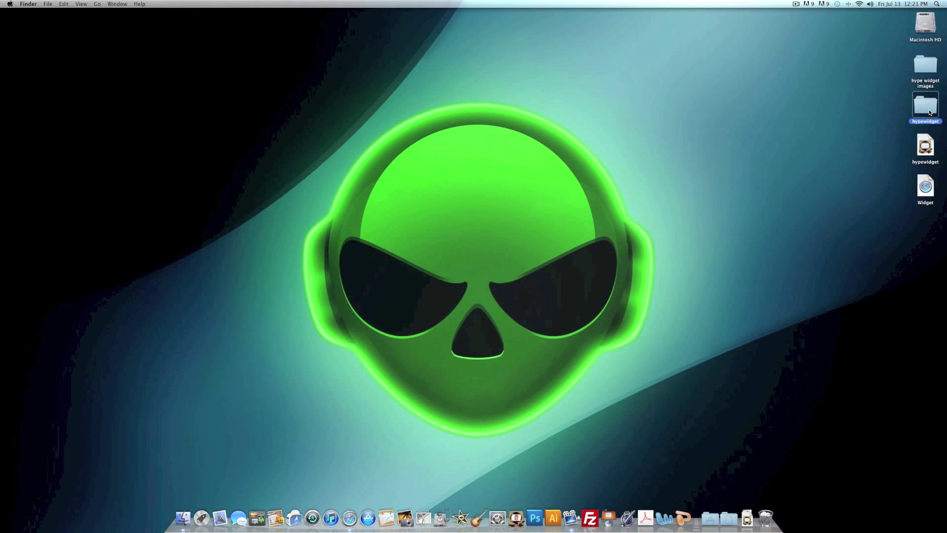
right_click(453, 240)
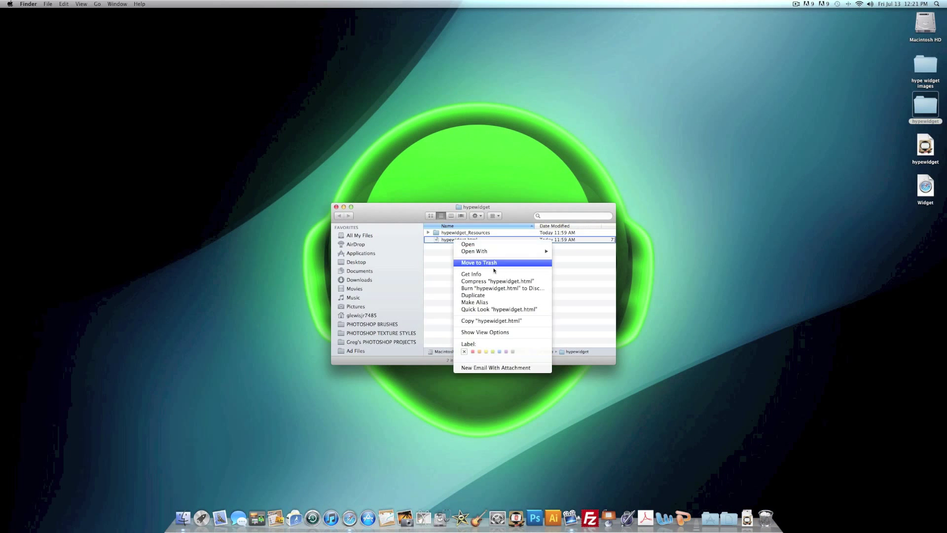
mouse_move(492, 253)
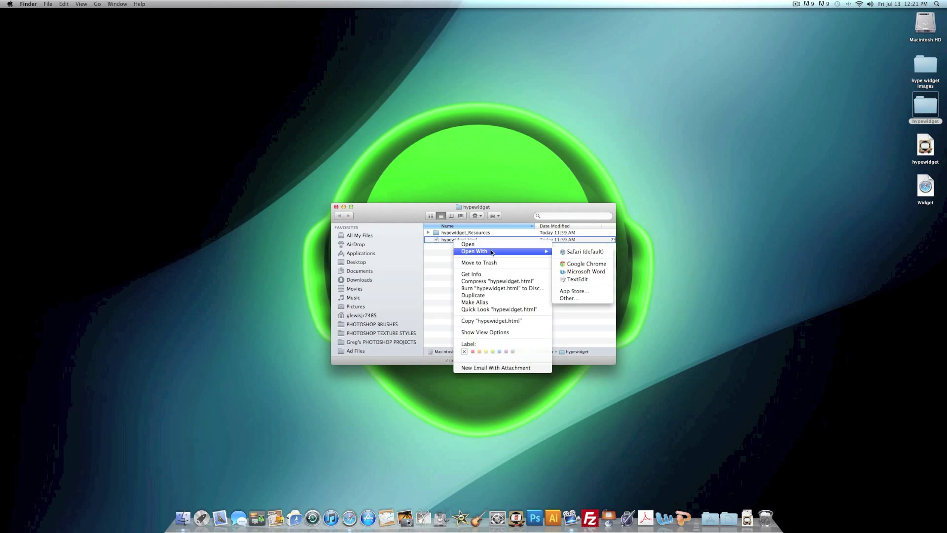
click(579, 252)
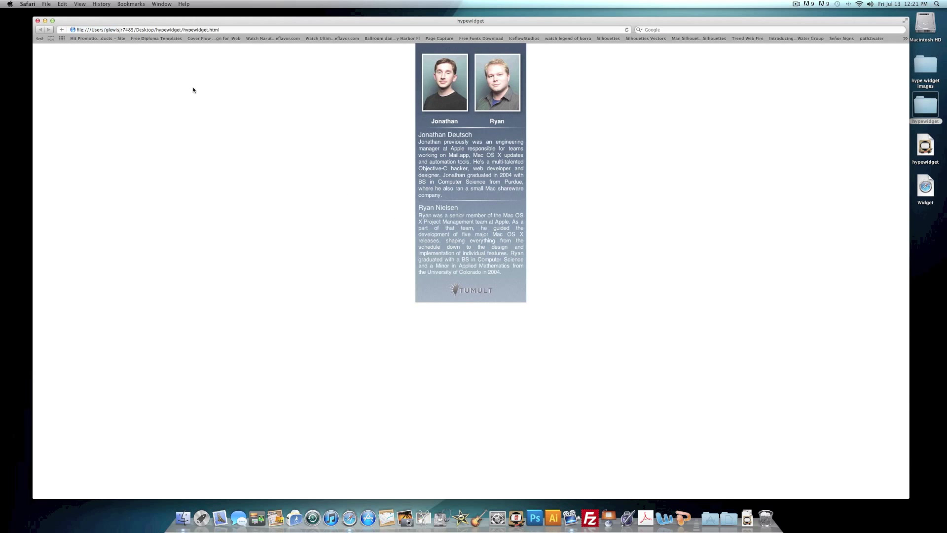
click(79, 3)
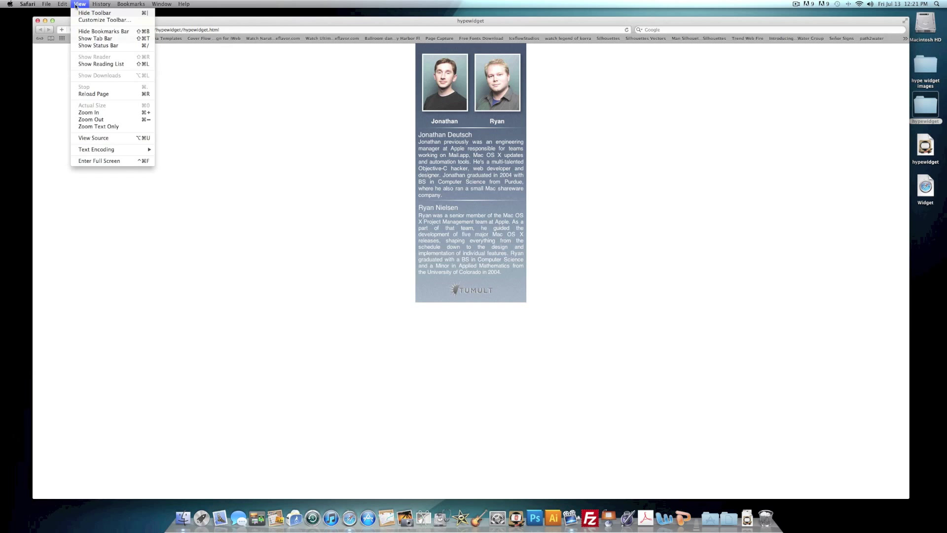
click(105, 138)
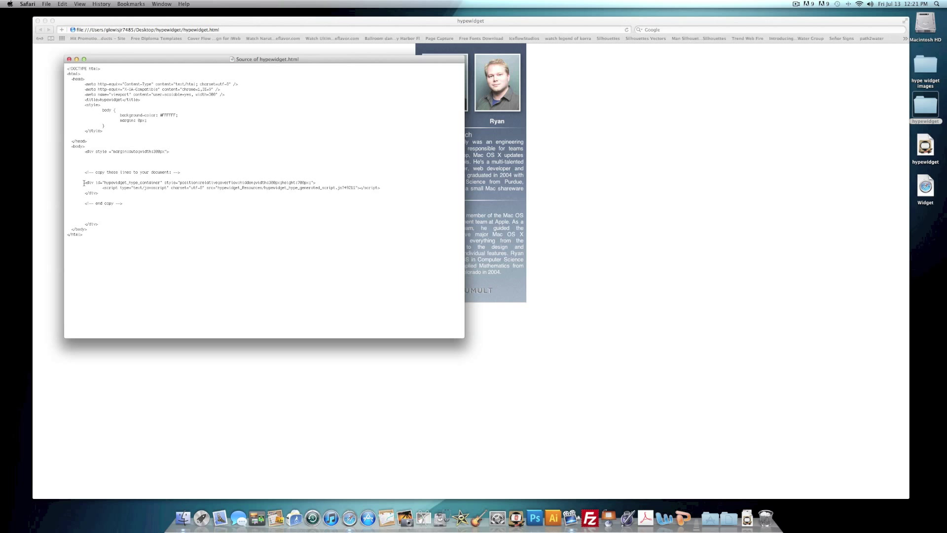
- Copy the Hype container div and script lines, then close the source, page and folder windows
drag(84, 183, 101, 194)
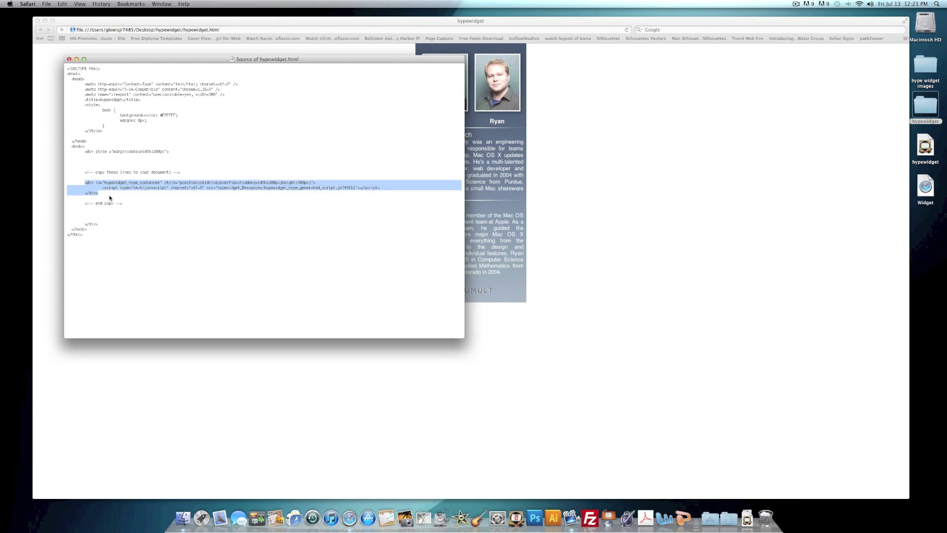
key(super+c)
click(69, 59)
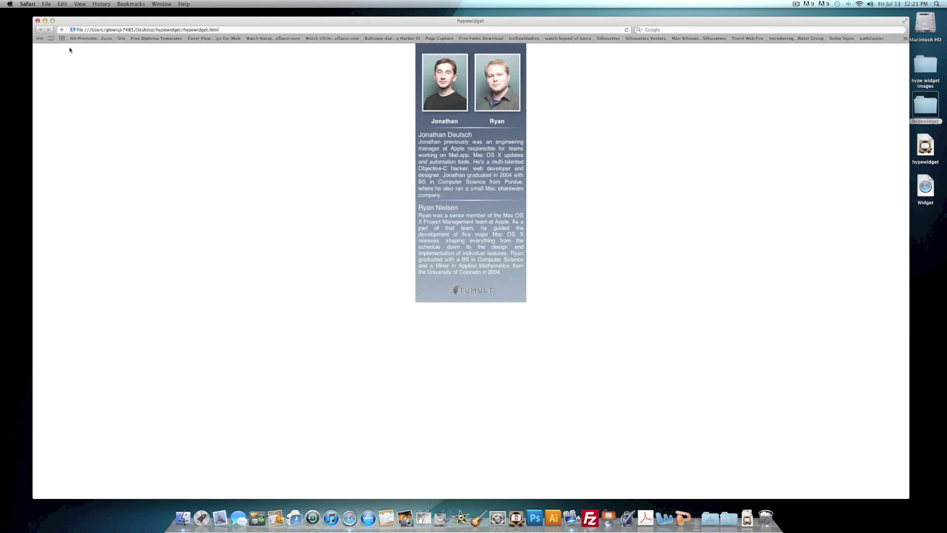
click(38, 21)
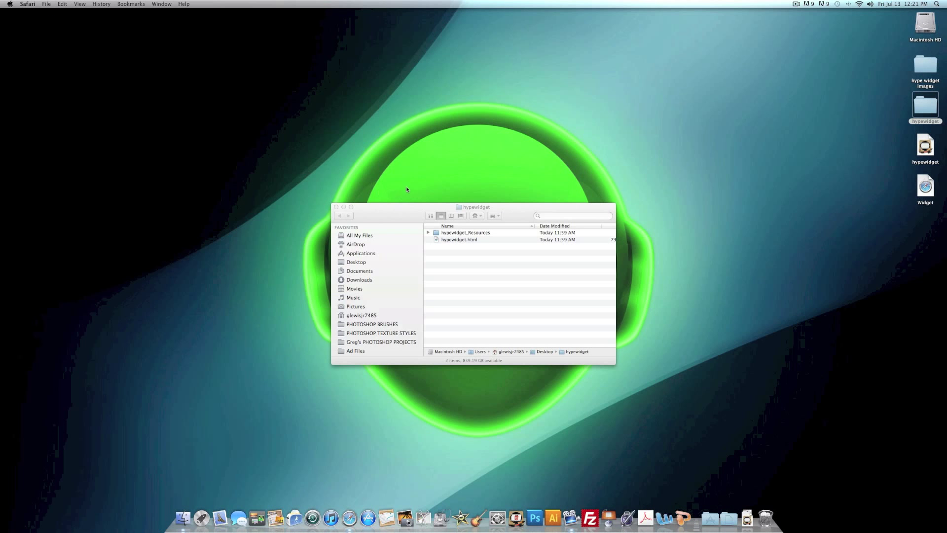
click(336, 207)
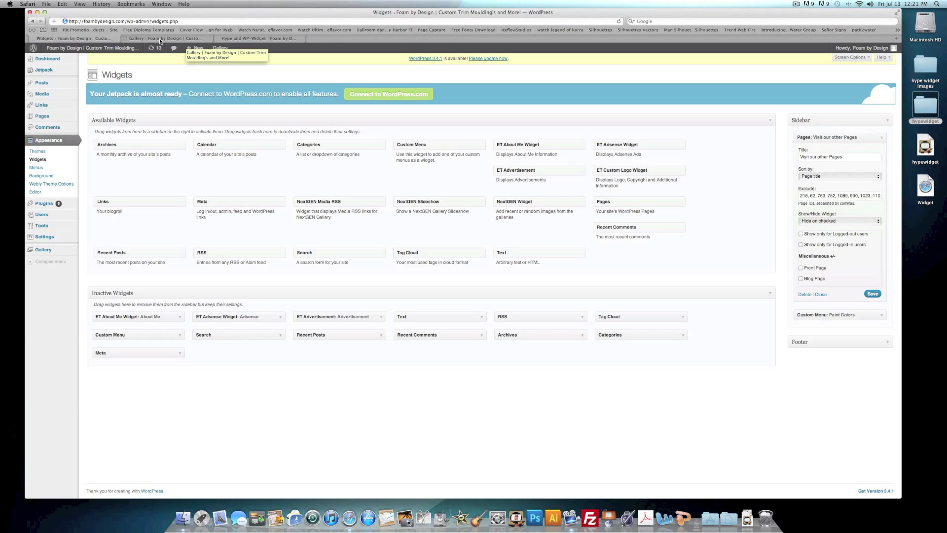
- Glance at the live Hype and WP-Widget page, then go back to the Widgets admin tab
click(235, 39)
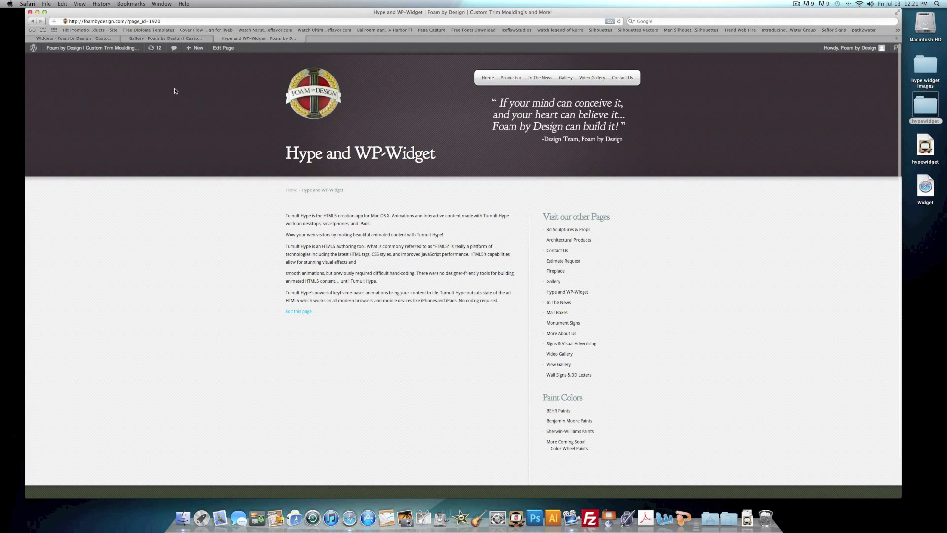
click(74, 39)
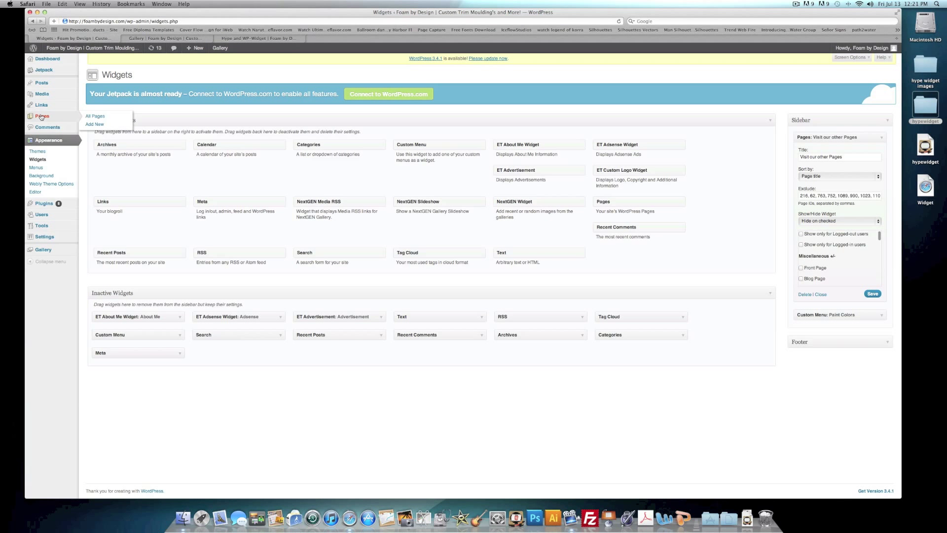
- From the All Pages list, open 'Hype and WP-Widget' for editing
click(42, 117)
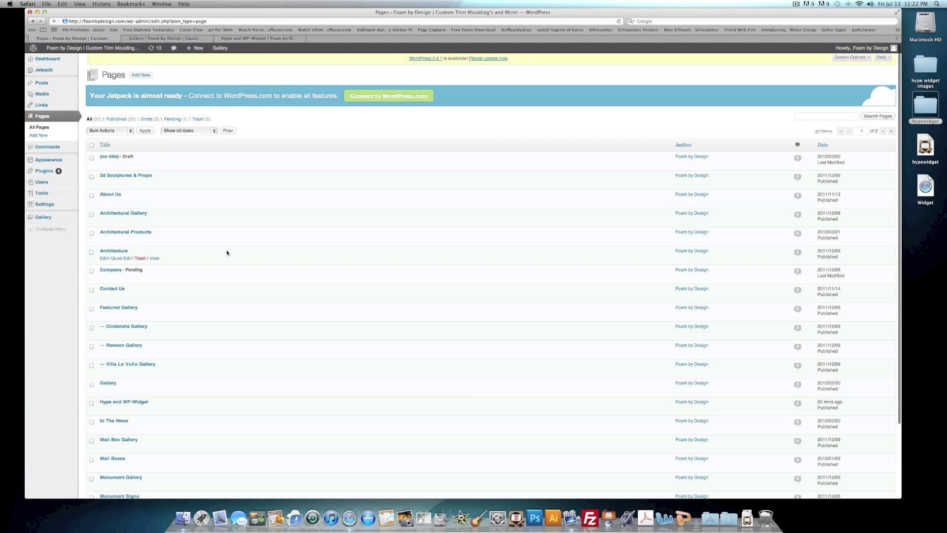
click(120, 402)
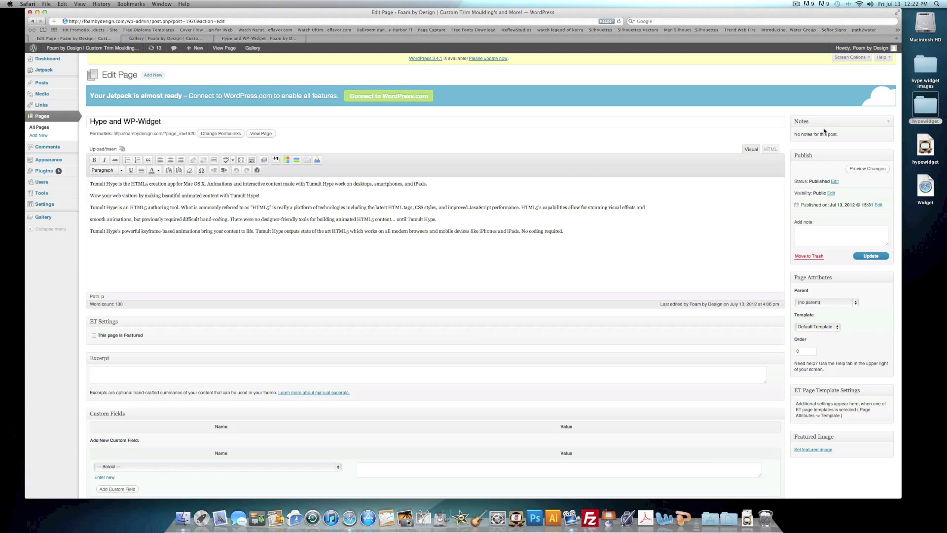
- Paste the Hype embed code into a new page note labelled 'Hype Widget'
click(889, 124)
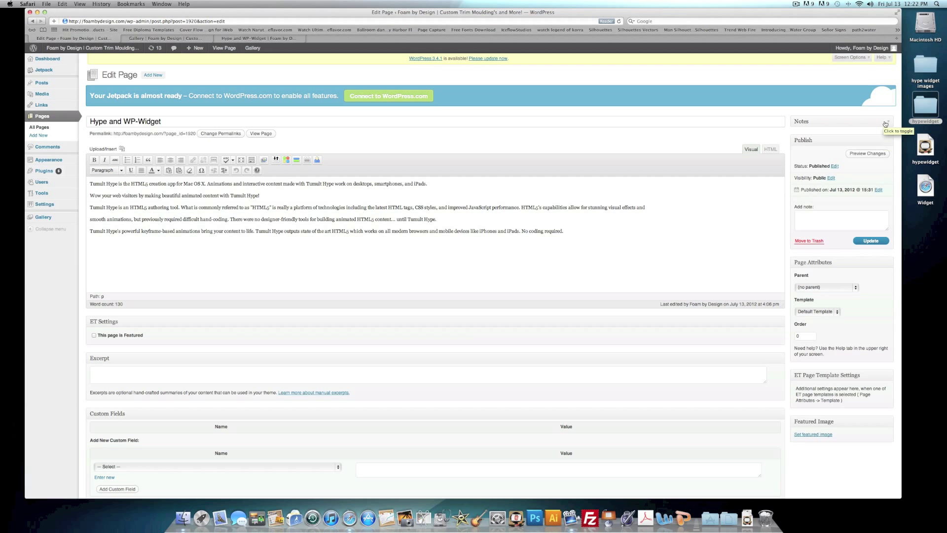
click(816, 221)
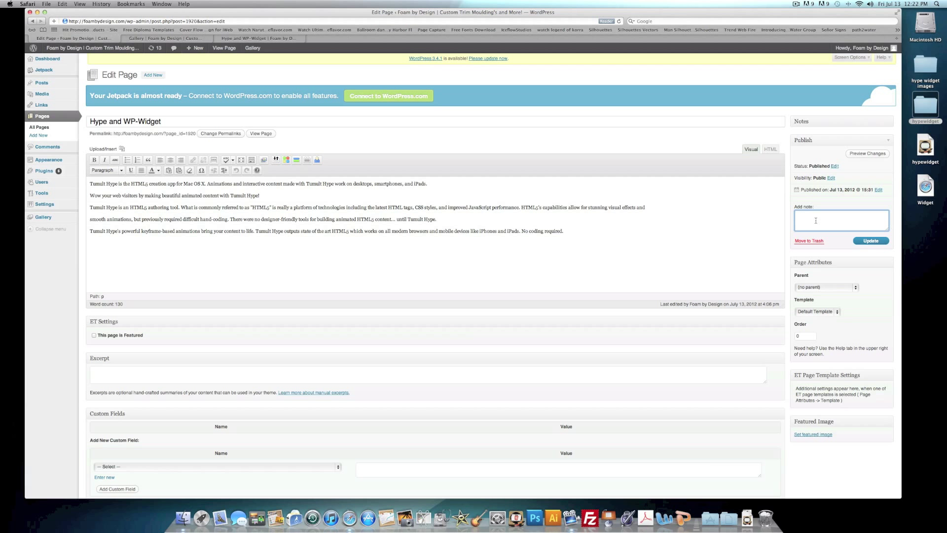
key(super+v)
scroll(809, 217, up, 3)
text(Hype W)
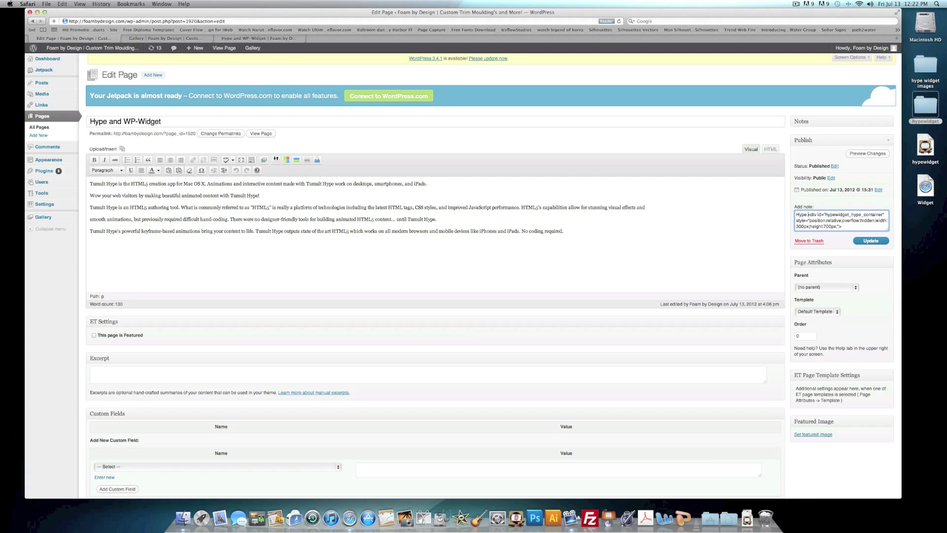
text(idget<div)
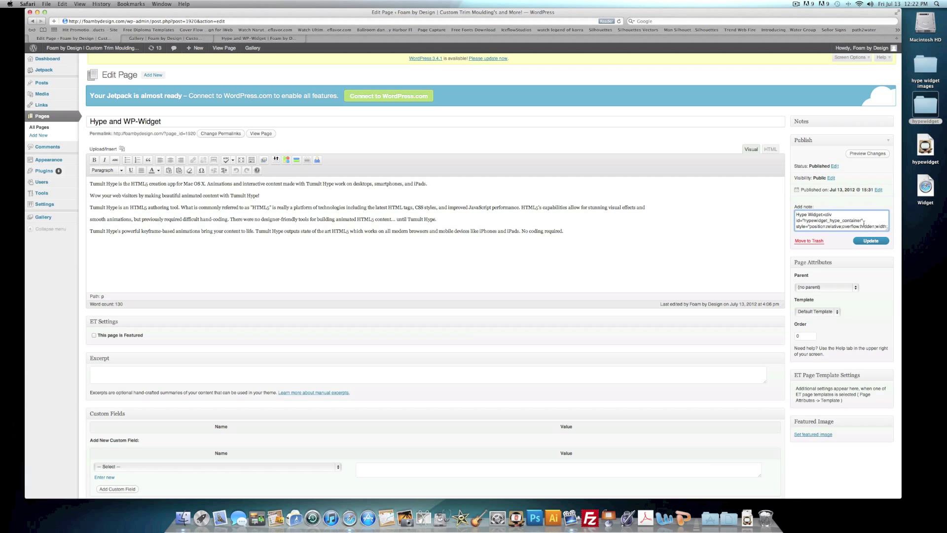
- Prefix the script src with 'wp-content/hype/hypewidget/' and update the page
scroll(853, 222, down, 3)
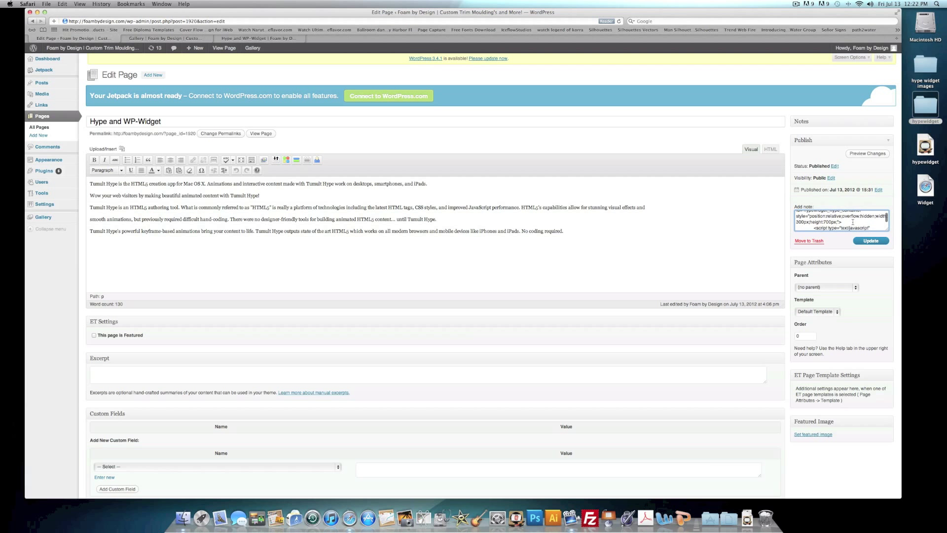
scroll(852, 222, down, 5)
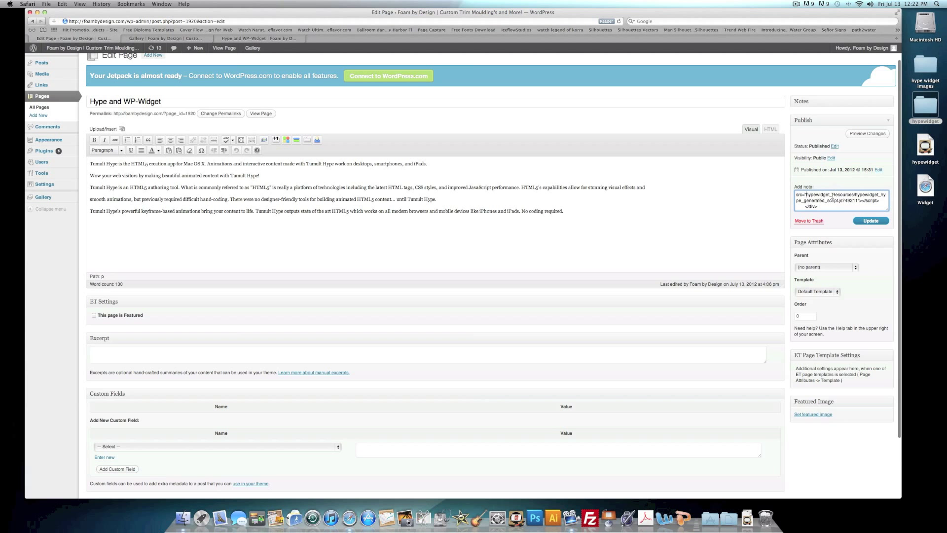
click(808, 195)
text(wp/)
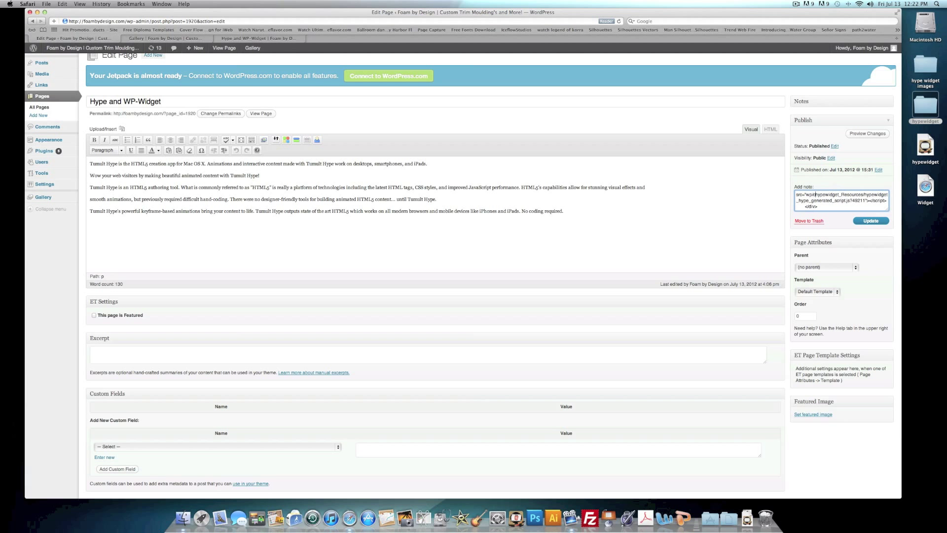
text(-content)
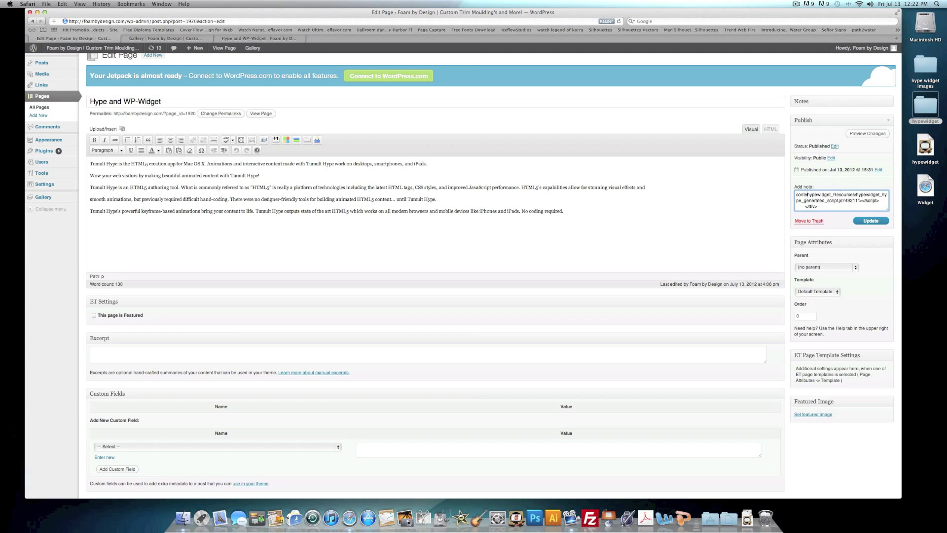
text(/)
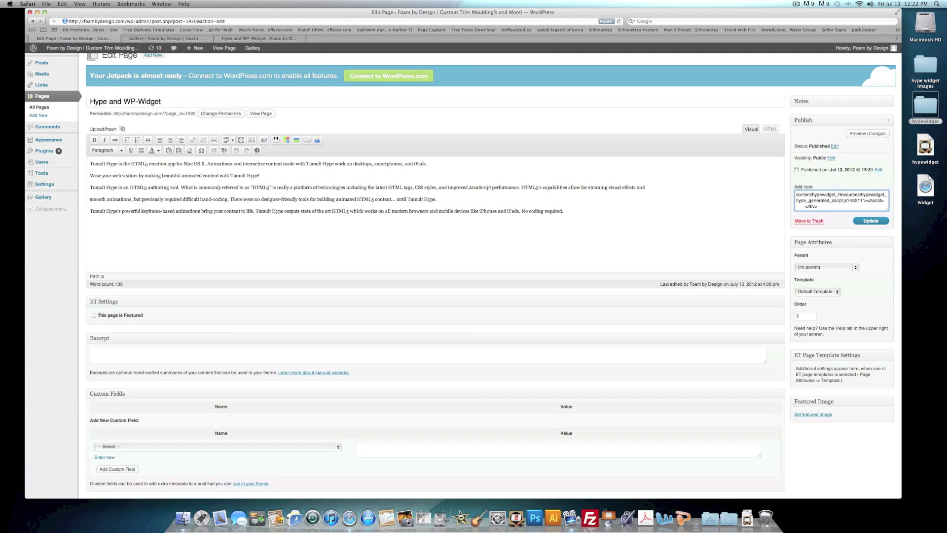
text(hype/hypewi)
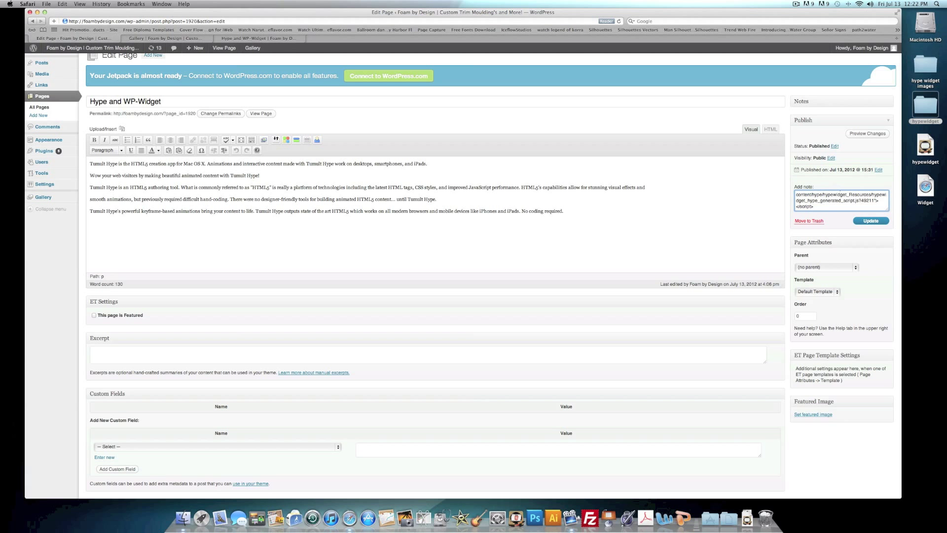
text(dget/)
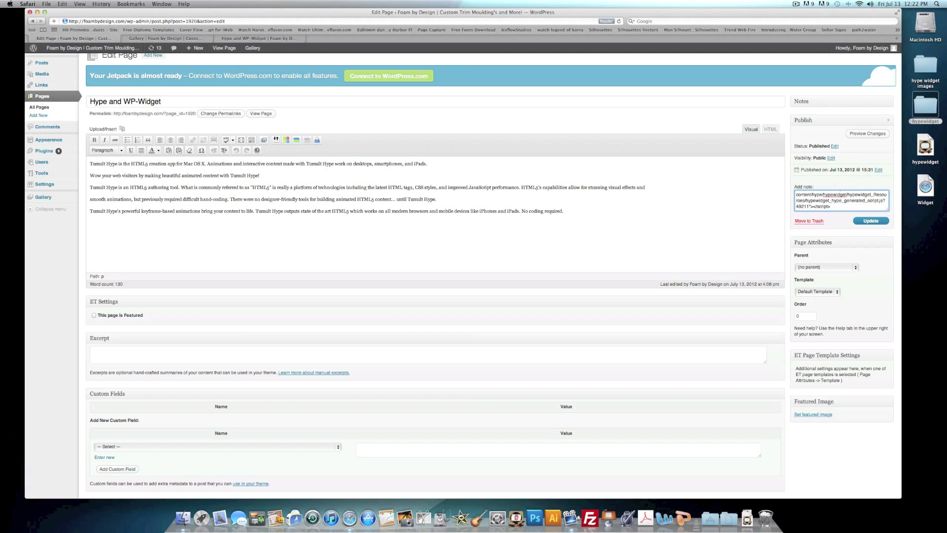
click(869, 221)
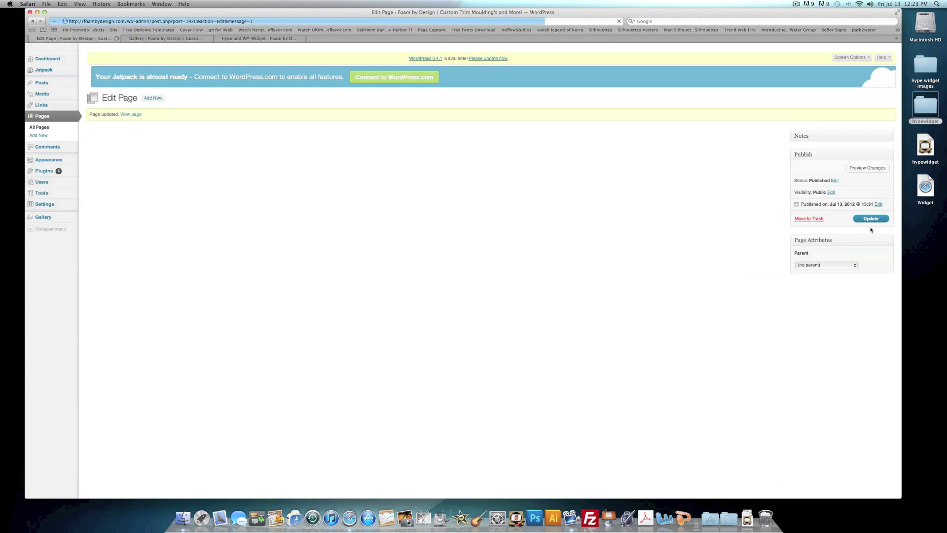
- Copy the Hype widget embed code saved in the page's Notes panel
click(889, 142)
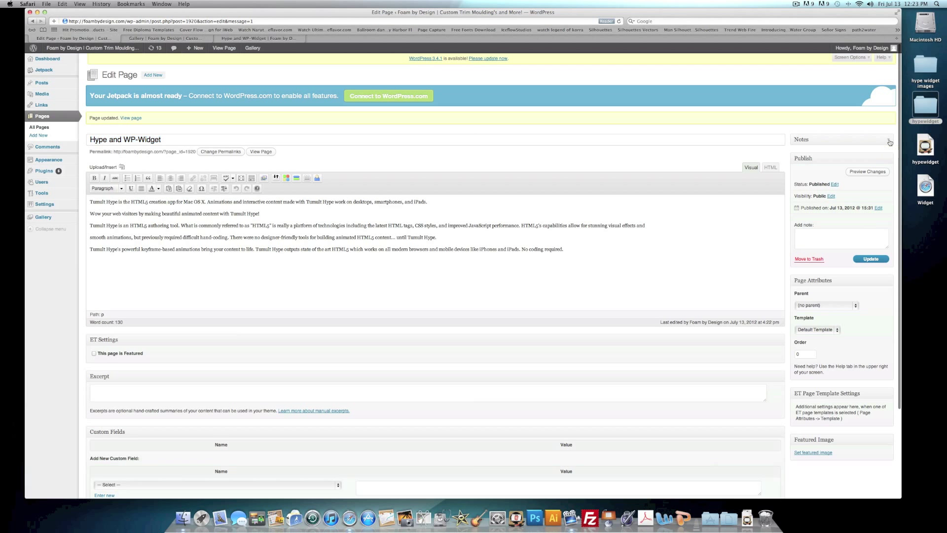
drag(821, 184, 828, 226)
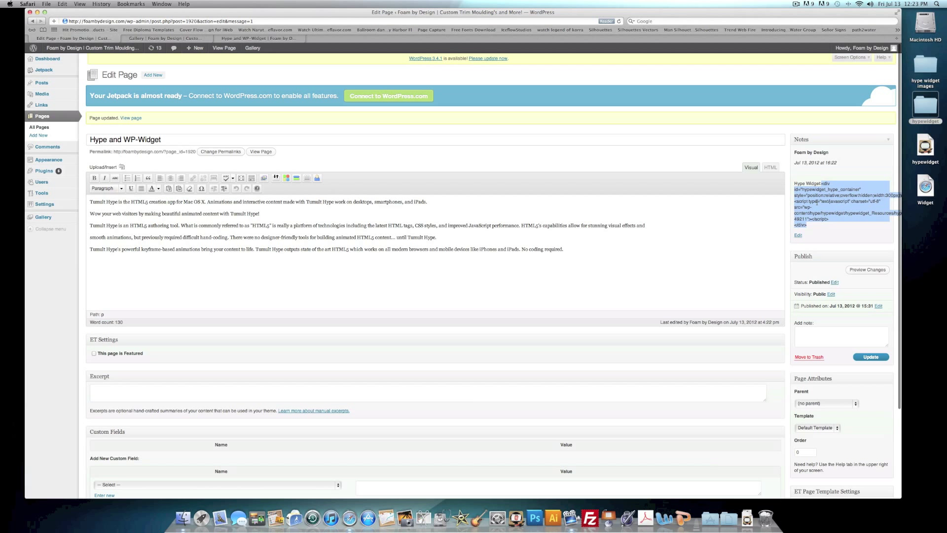
right_click(817, 201)
click(829, 227)
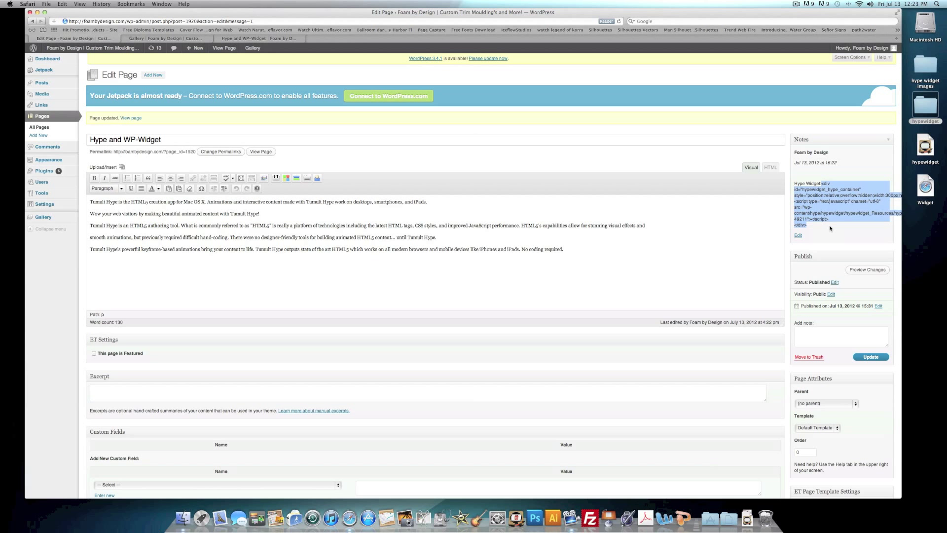
mouse_move(46, 161)
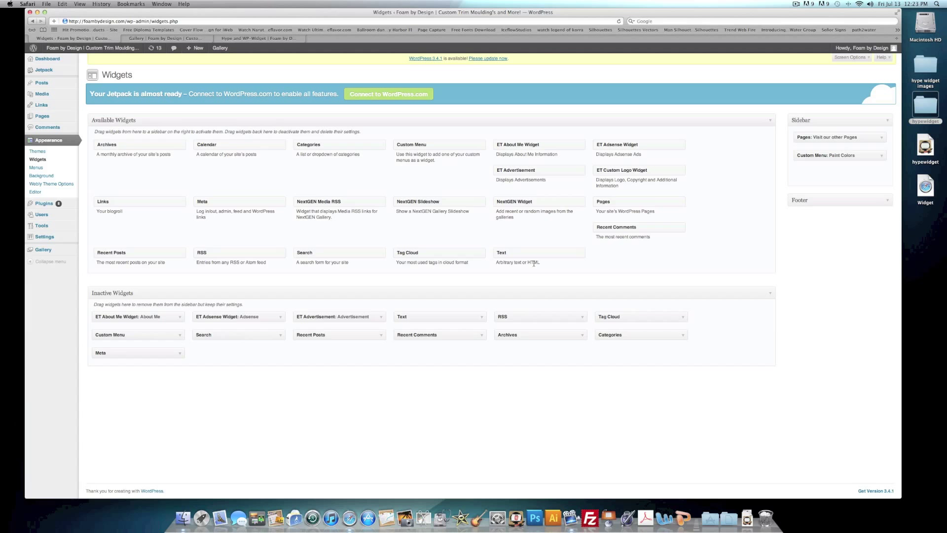
- Drop a Text widget into the Sidebar and save the Pages widget hidden on Hype and WP-Widget
drag(500, 253, 809, 183)
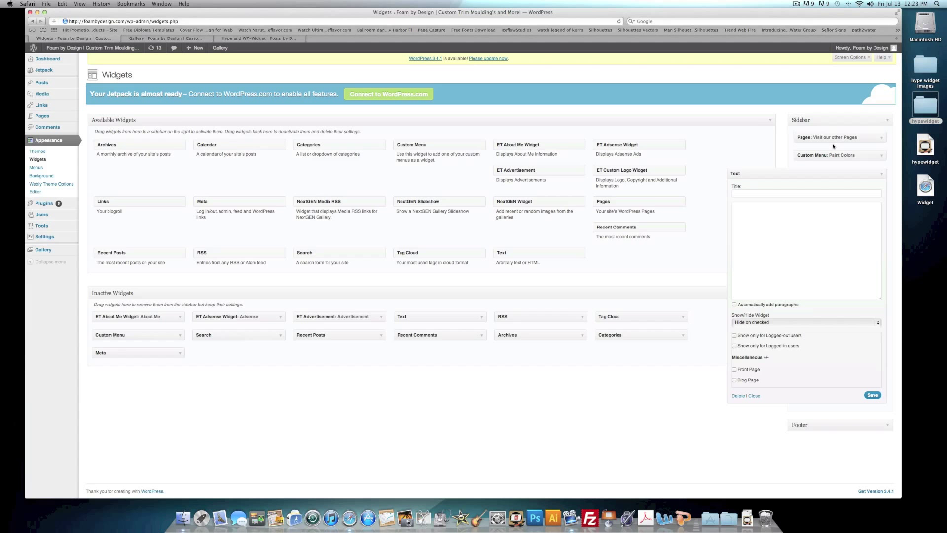
click(881, 138)
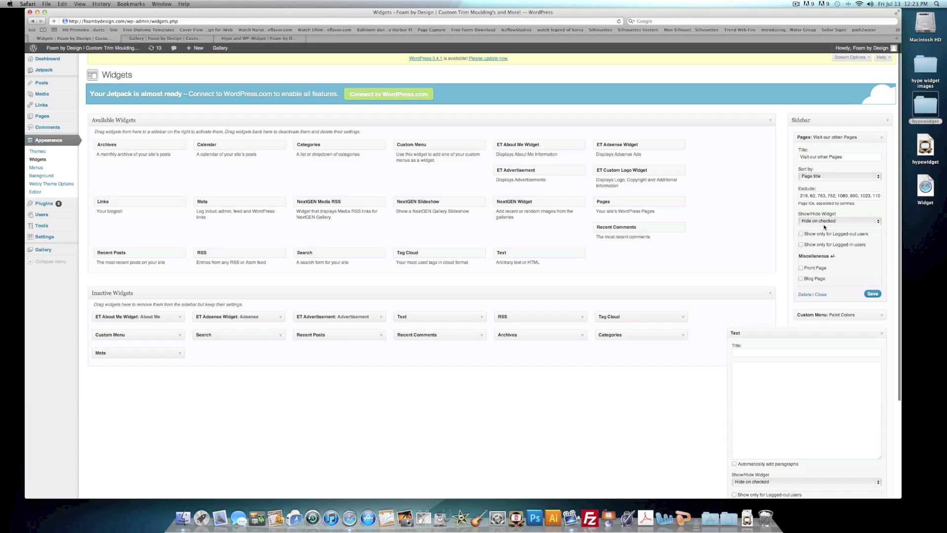
scroll(843, 256, down, 5)
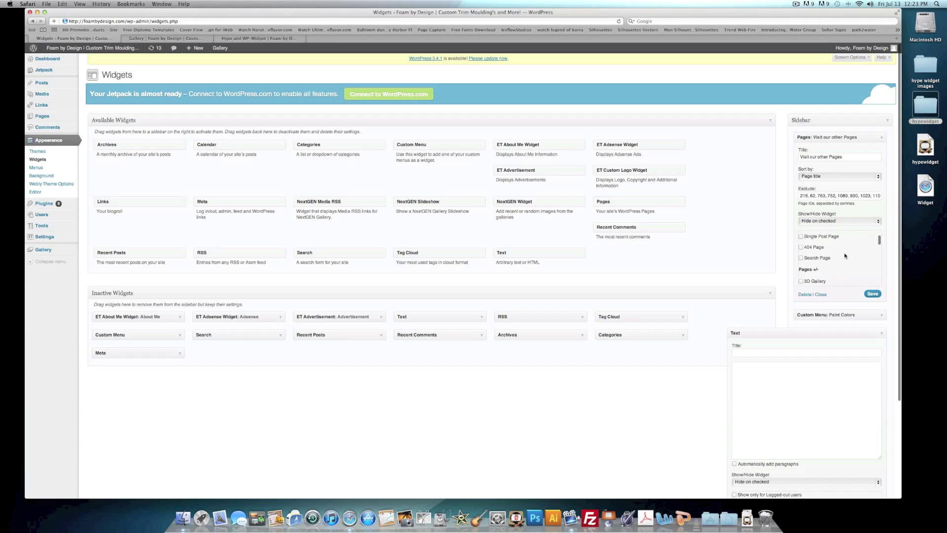
scroll(844, 257, down, 5)
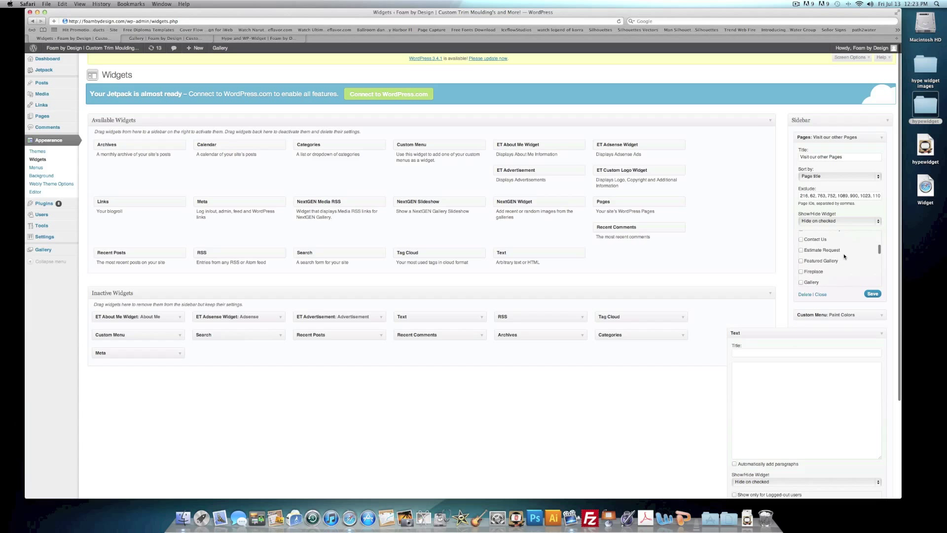
scroll(844, 256, up, 2)
click(801, 262)
click(872, 294)
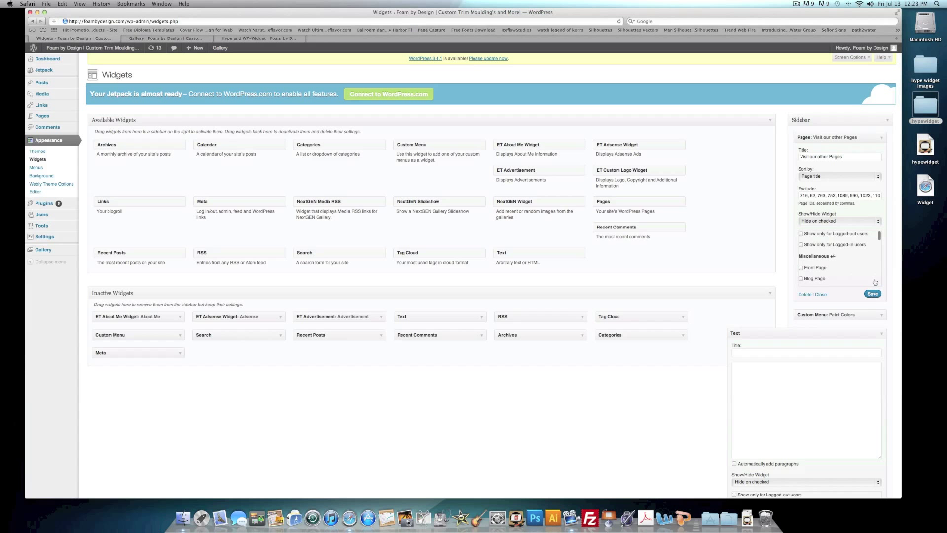
click(881, 138)
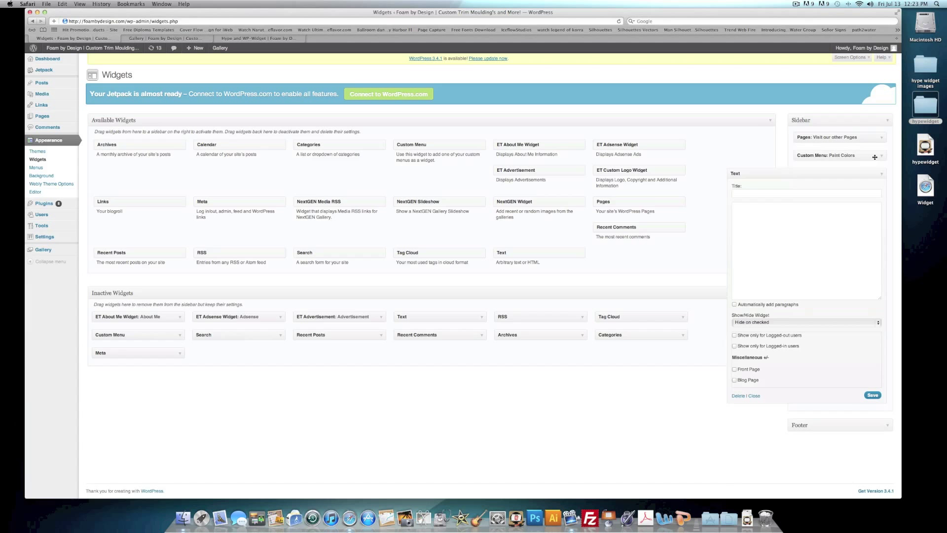
- Save the Paint Colors custom menu widget as hidden on Hype and WP-Widget
click(881, 156)
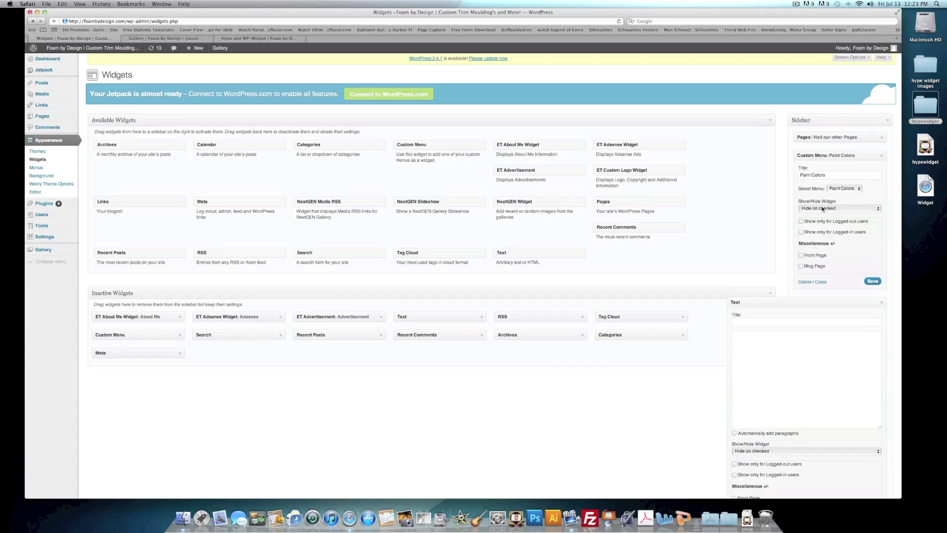
scroll(819, 249, down, 5)
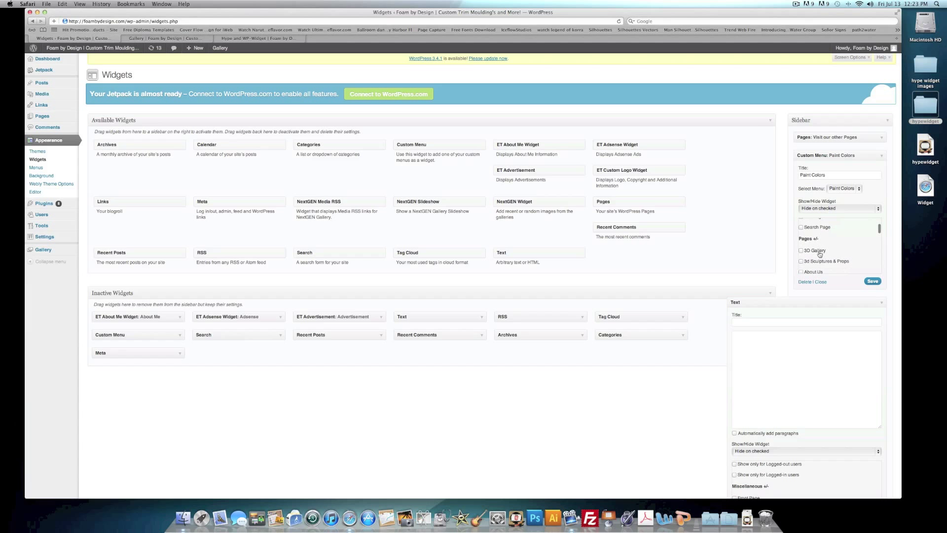
scroll(819, 250, down, 5)
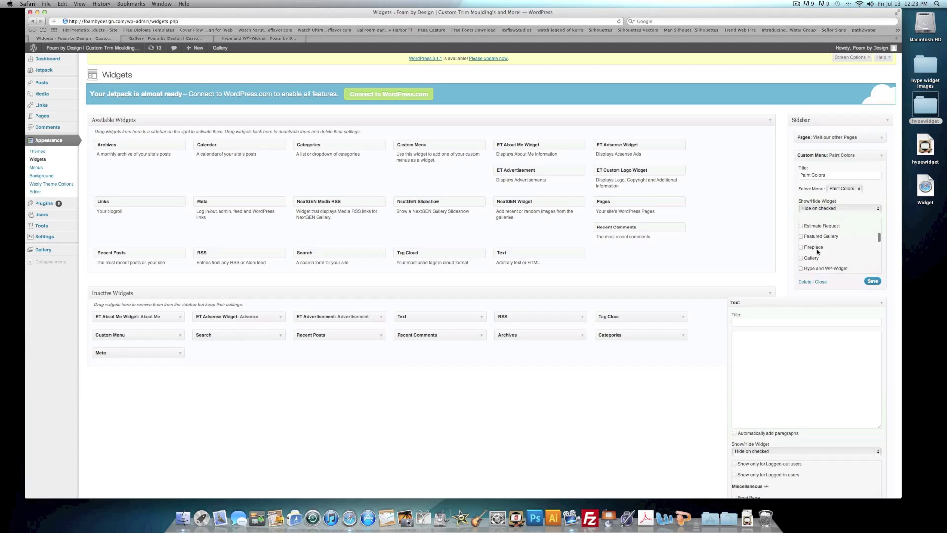
click(872, 280)
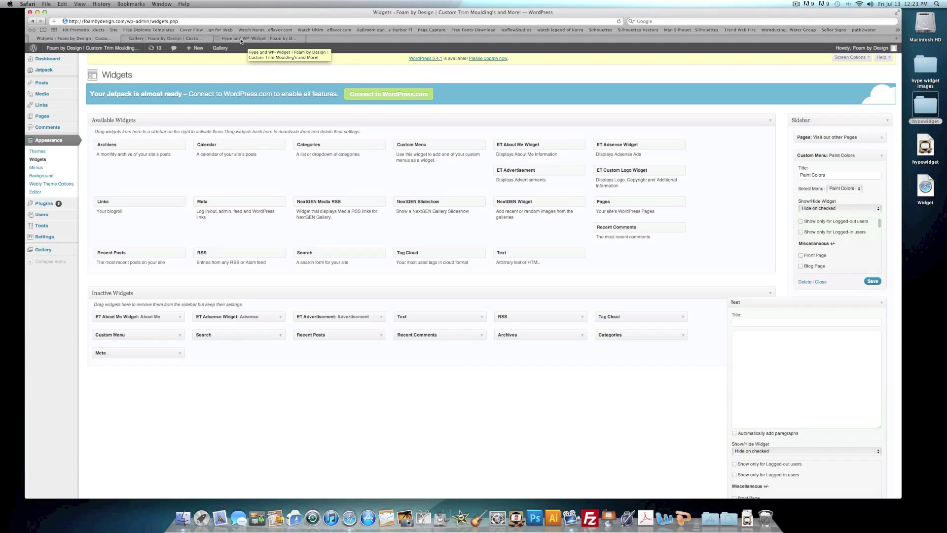
click(257, 39)
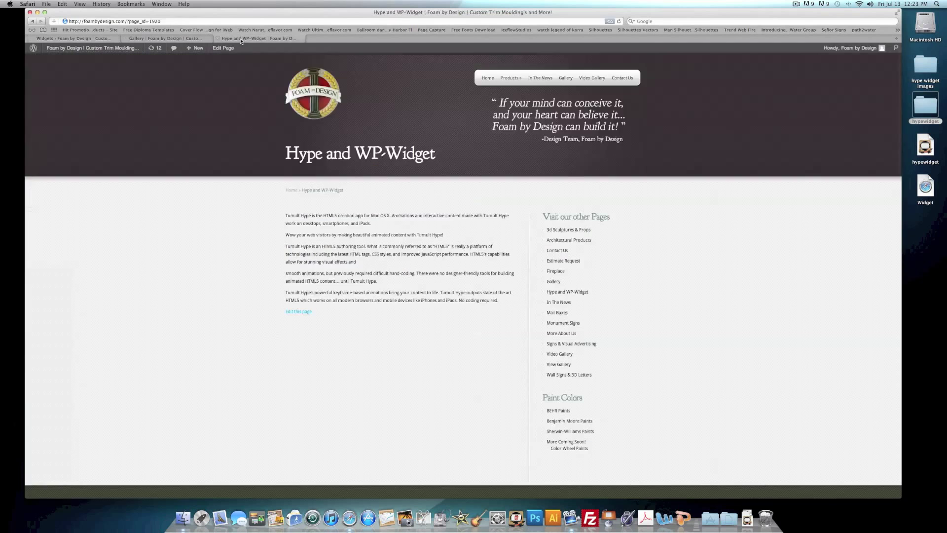
click(618, 21)
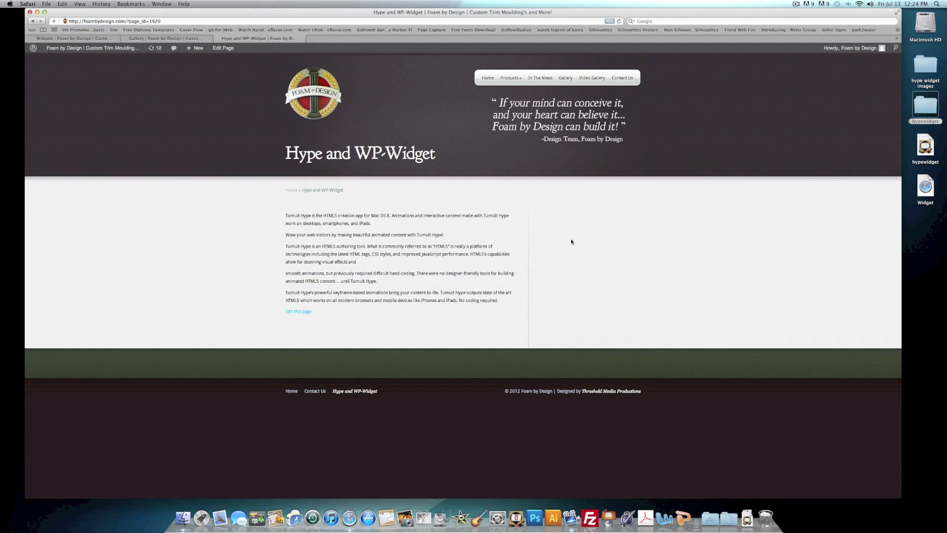
click(537, 79)
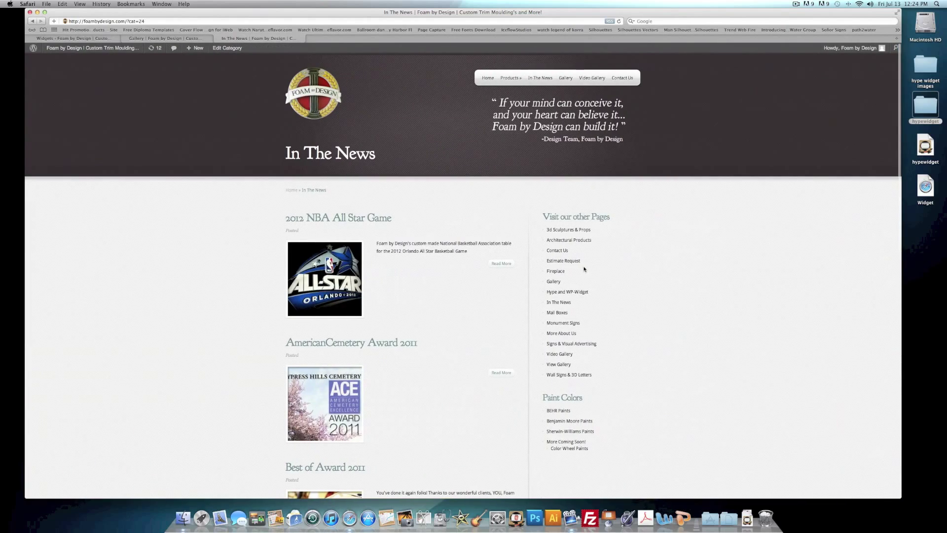
click(567, 265)
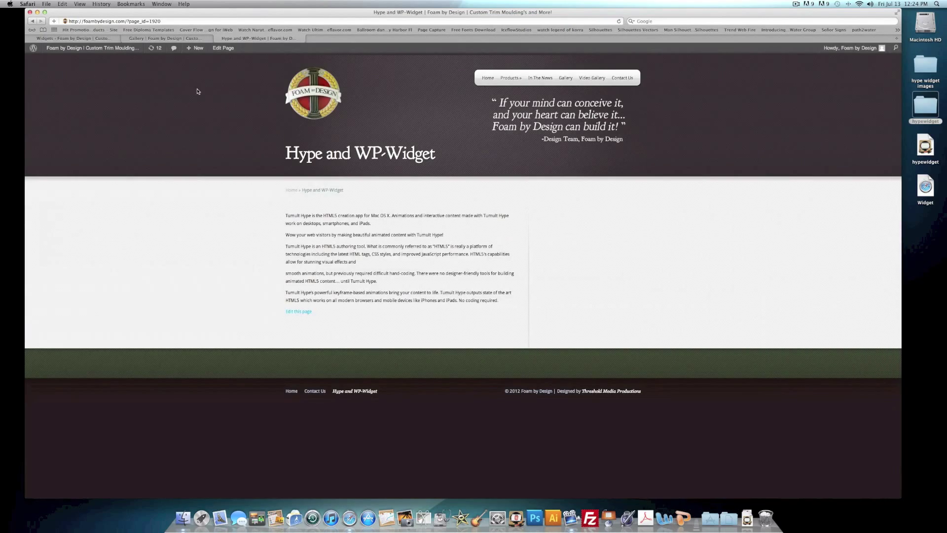
click(93, 38)
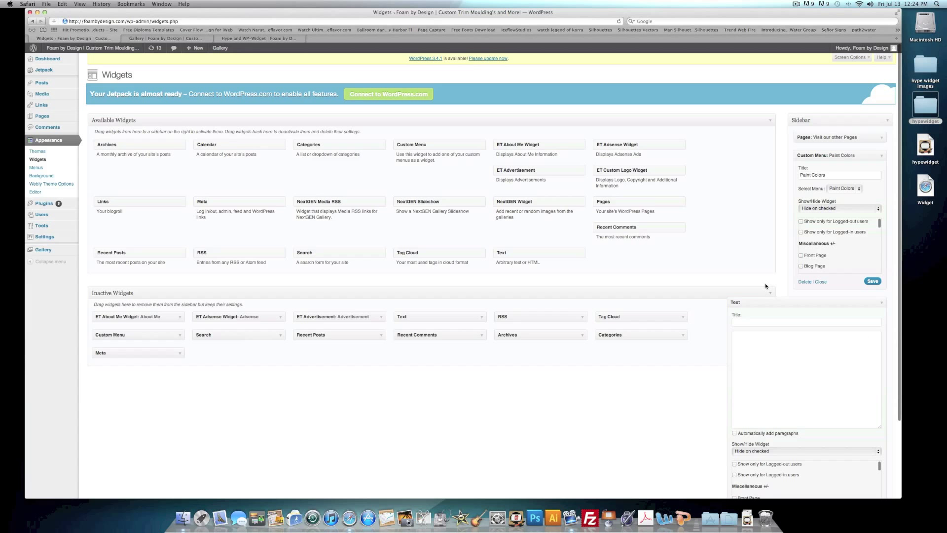
- Paste the copied Hype embed code into the Text widget's content
click(798, 367)
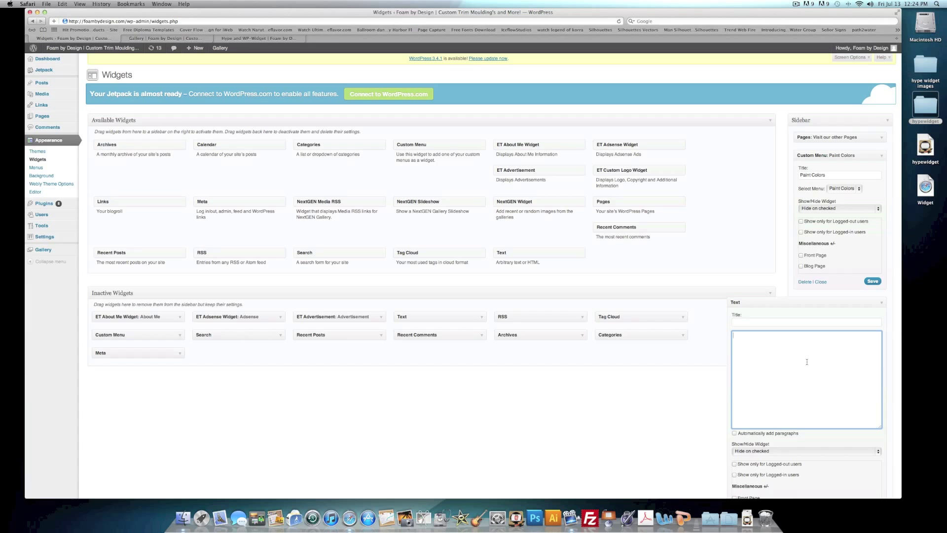
key(super+v)
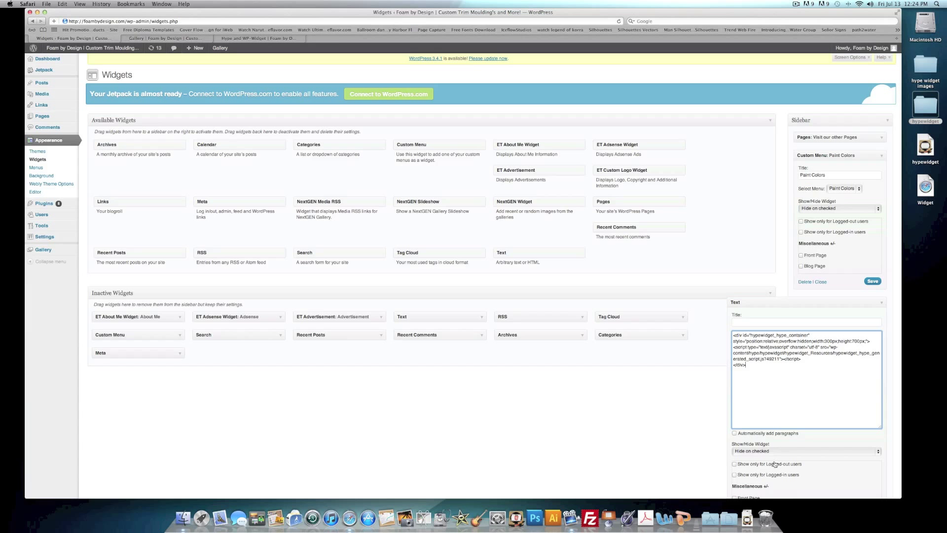
scroll(791, 475, down, 3)
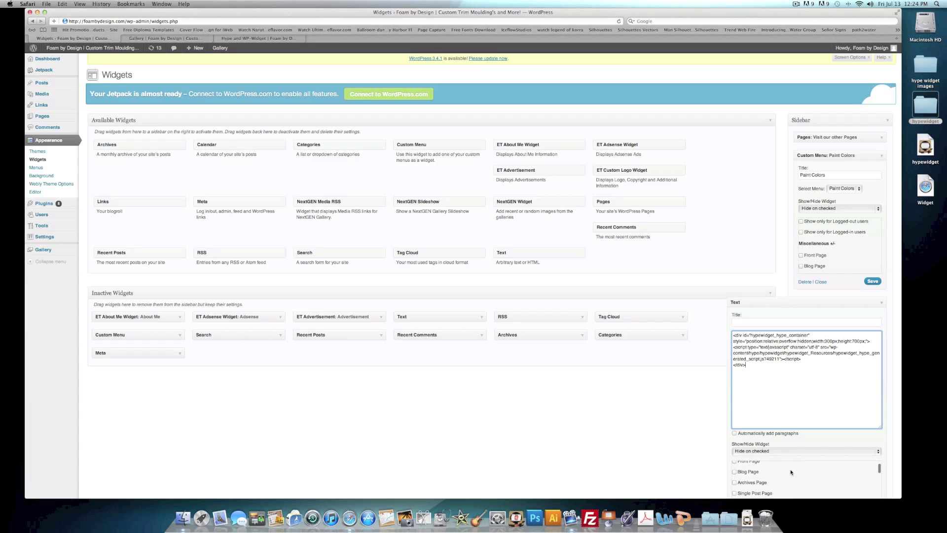
- Set the Text widget to Show on checked with only Hype and WP-Widget ticked, and save it
click(760, 451)
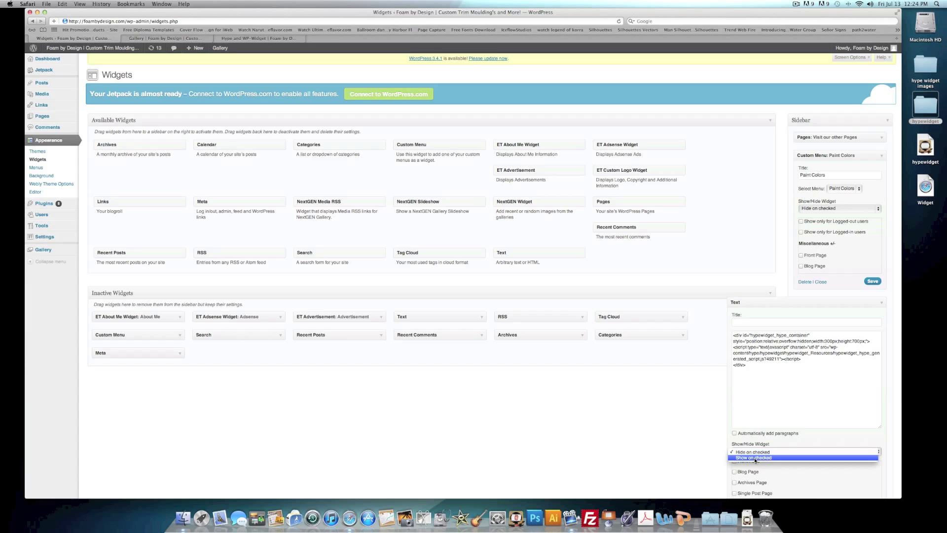
click(753, 457)
scroll(780, 473, down, 4)
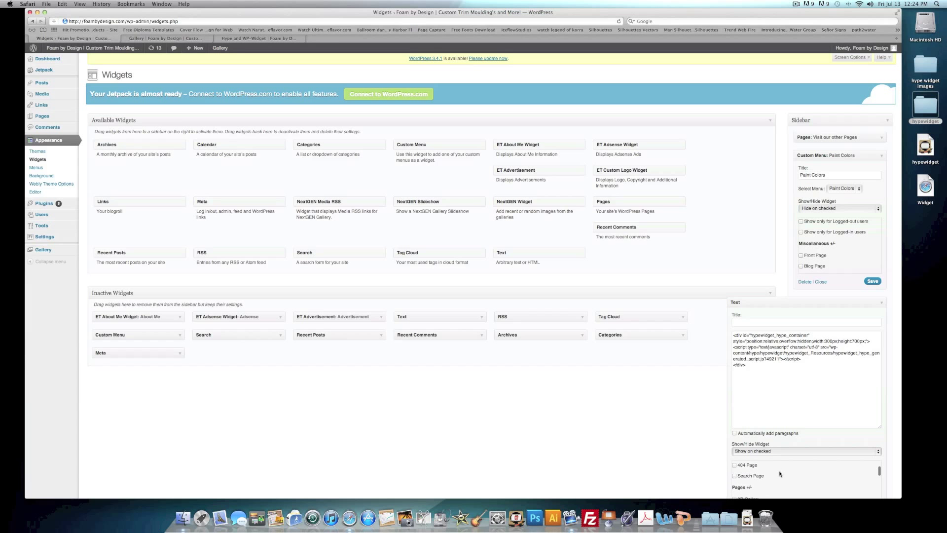
scroll(780, 474, down, 5)
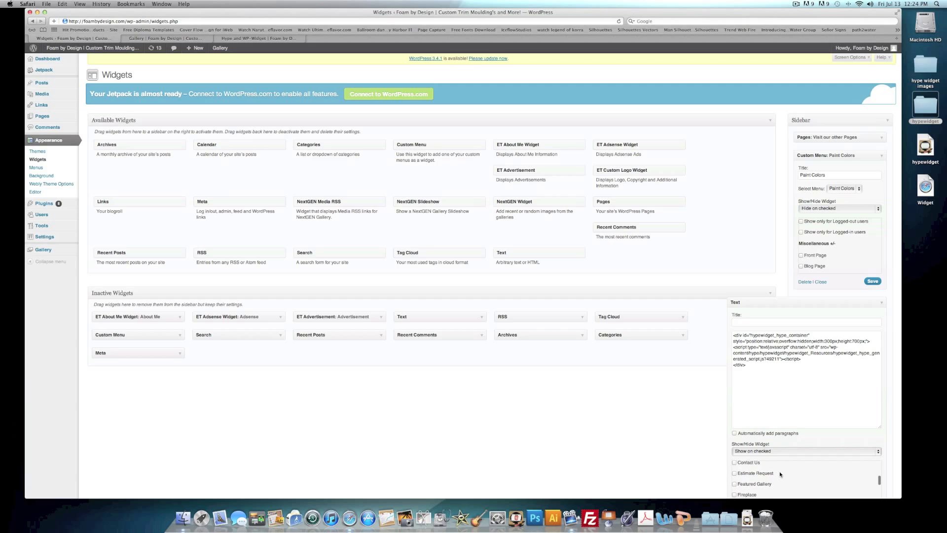
scroll(780, 474, down, 3)
click(738, 480)
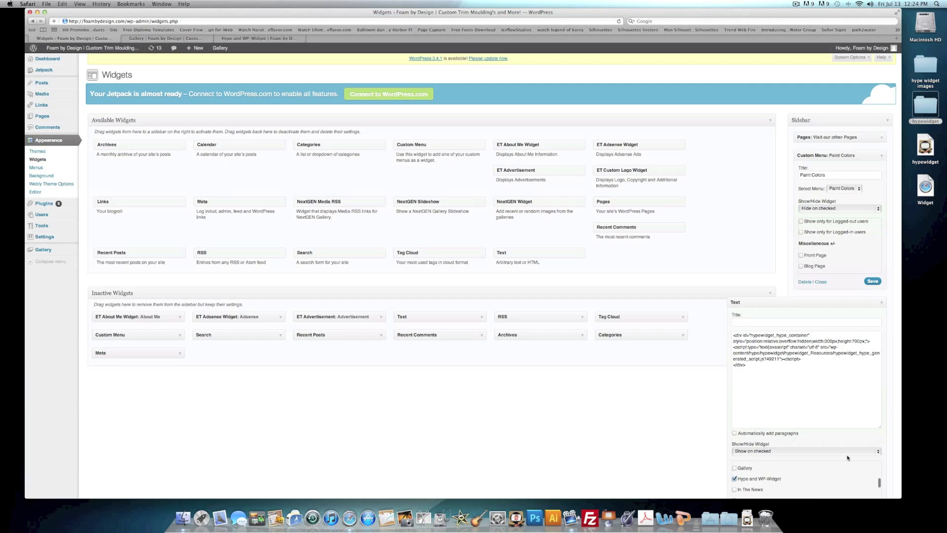
scroll(848, 458, down, 6)
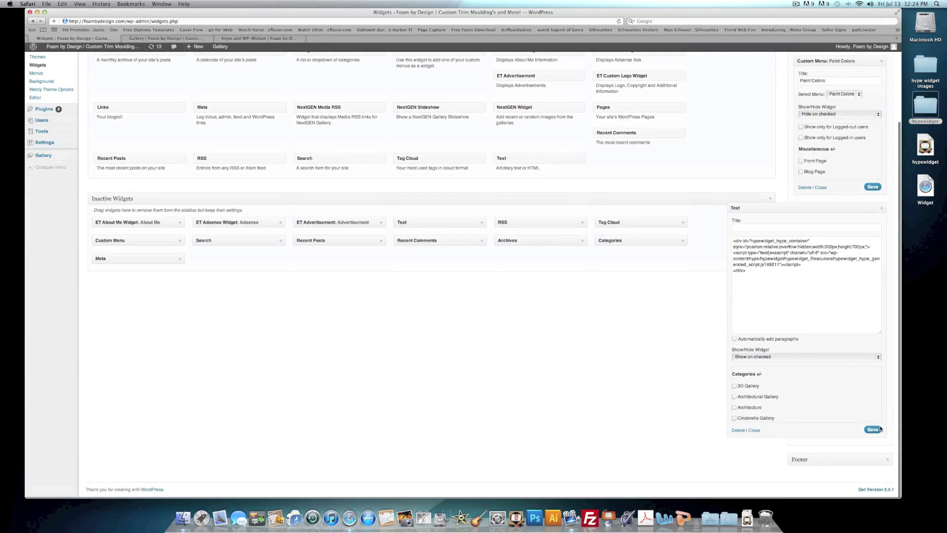
click(873, 432)
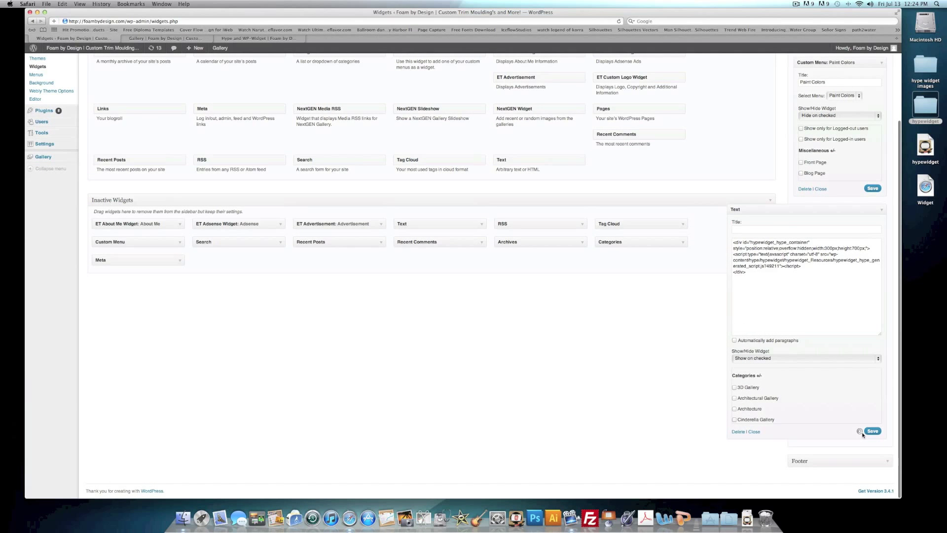
click(232, 39)
- Reload the Hype and WP-Widget page with Cmd+R to check the sidebar
key(super+r)
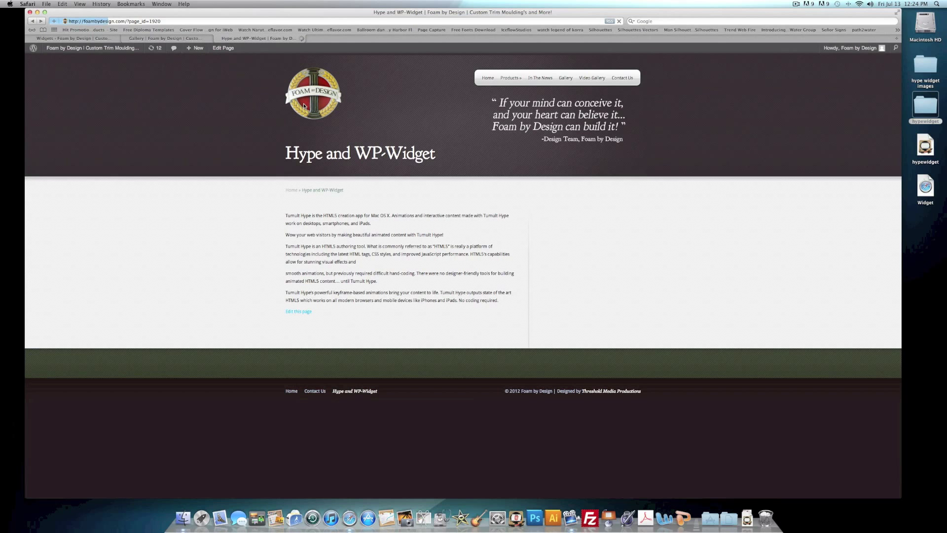